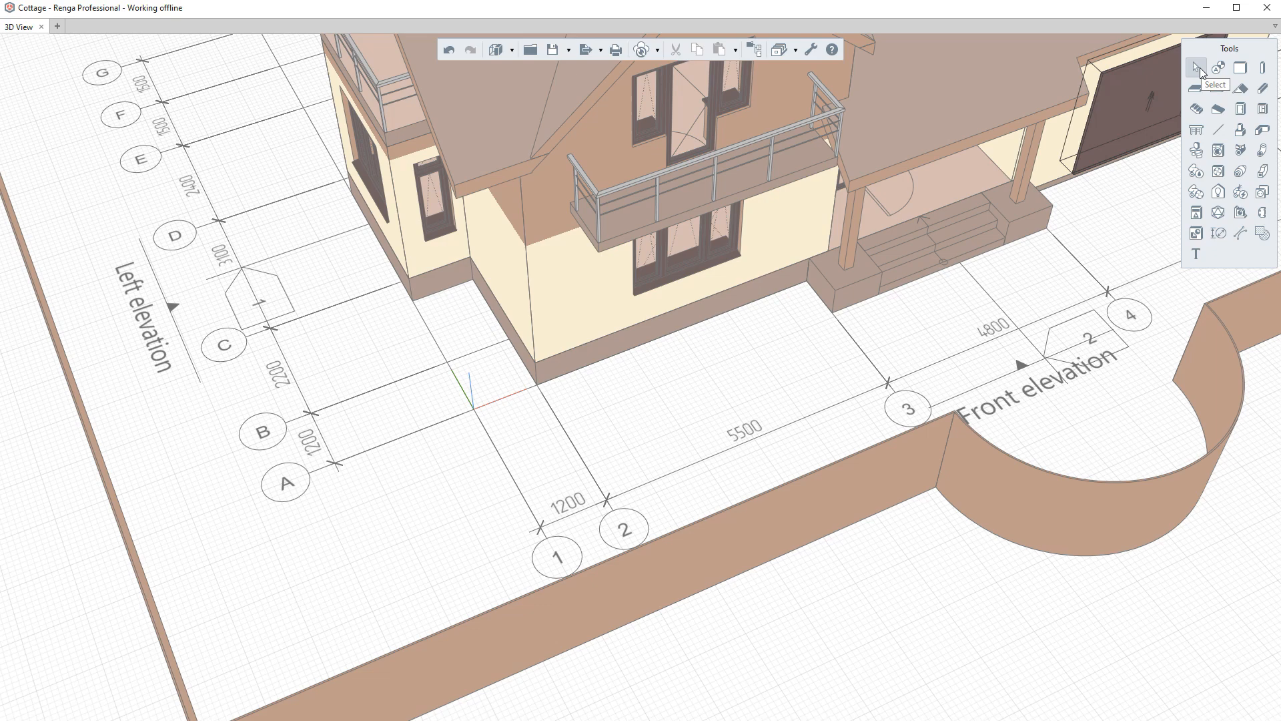
- Select grid axis A in the 3D view
left_click(312, 481)
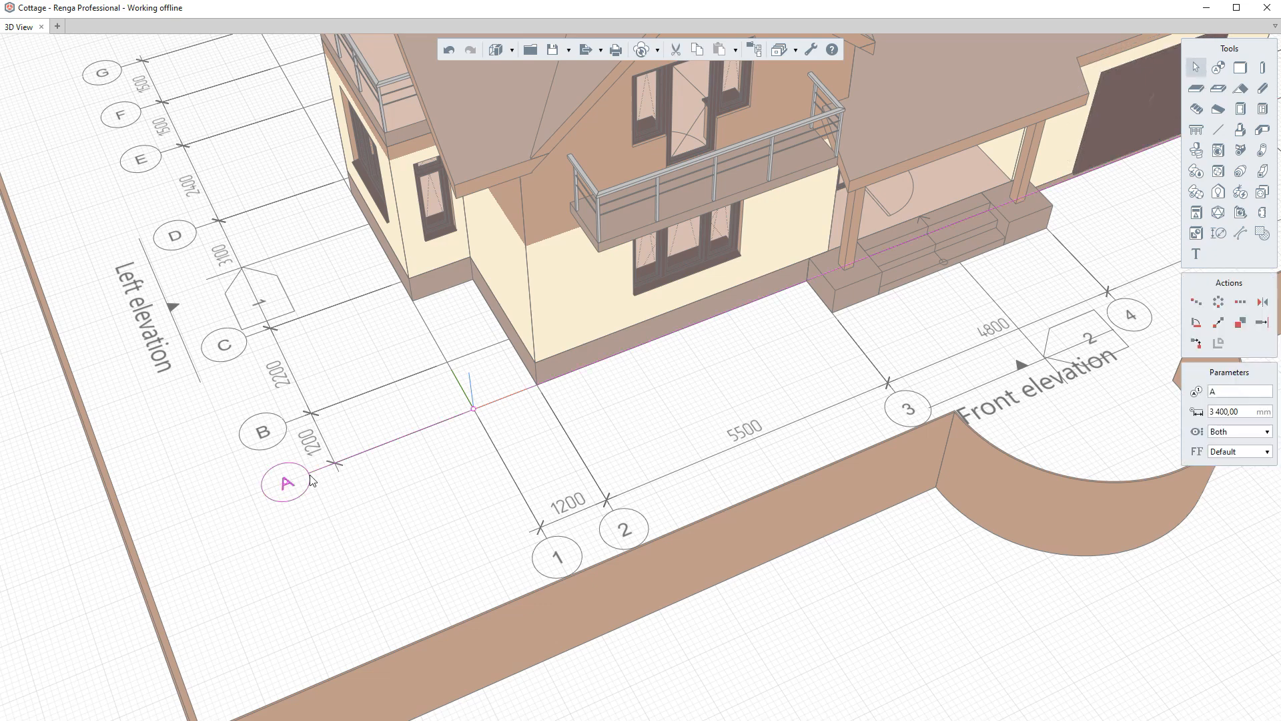
key("Escape")
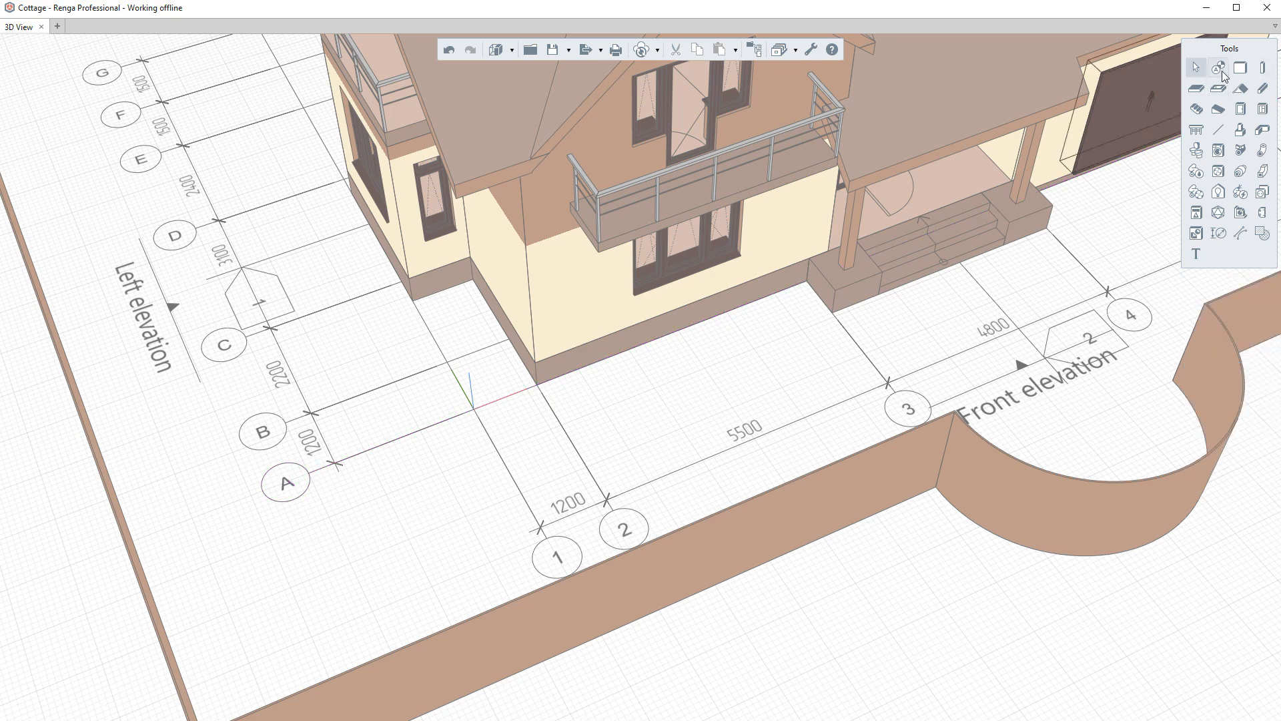
left_click(1198, 68)
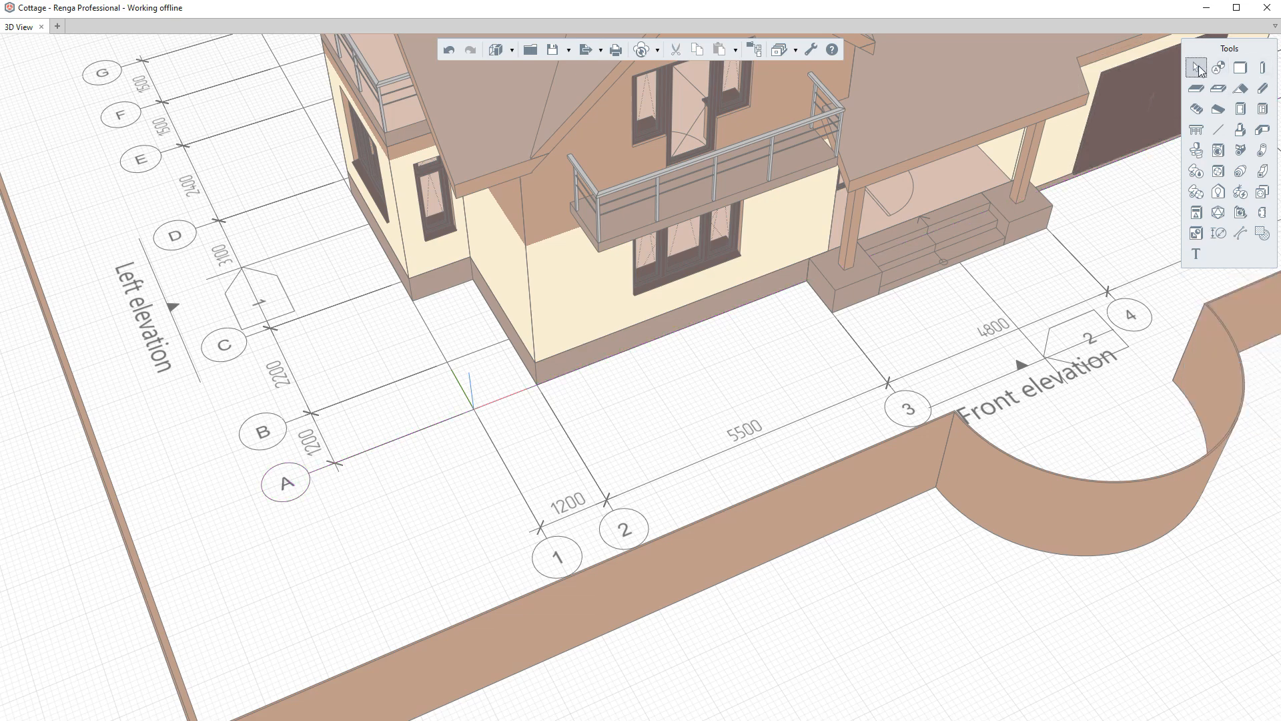
left_click(288, 485)
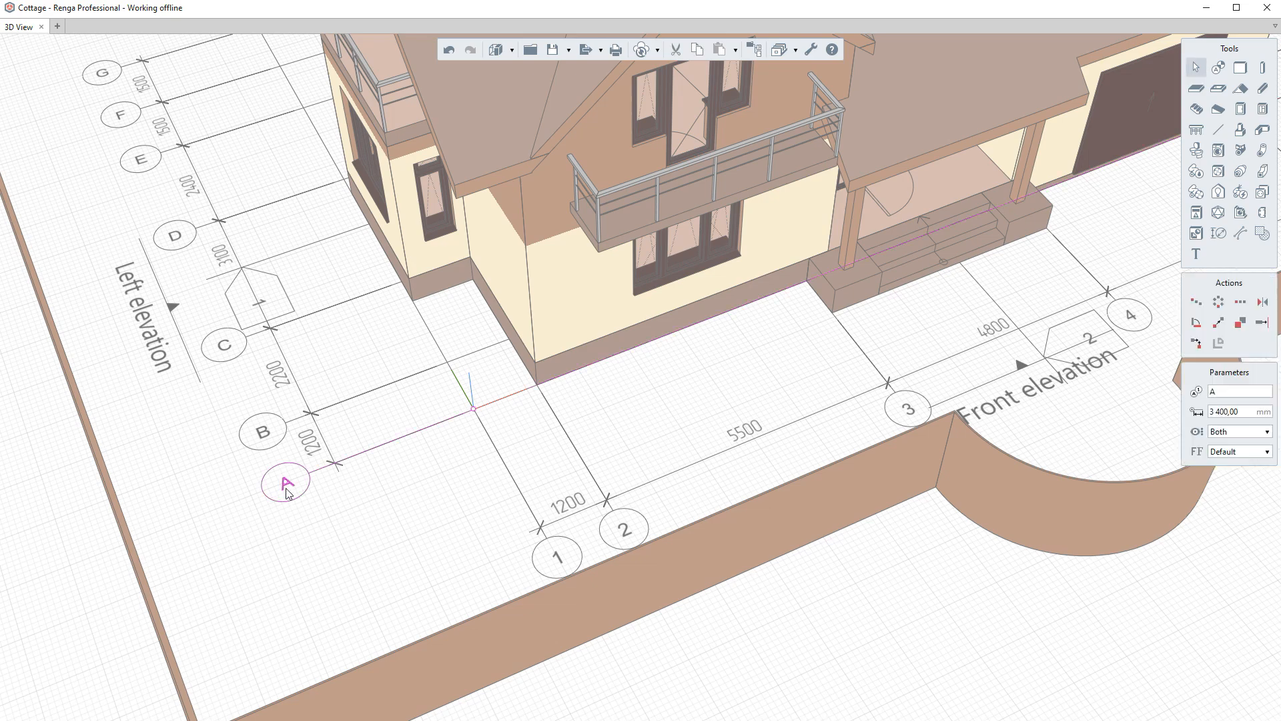
- Select grid axes 1 and 2 one after another
left_click(578, 560, "ctrl")
left_click(626, 534, "ctrl")
left_click(657, 524)
right_click_drag(658, 523, 560, 552)
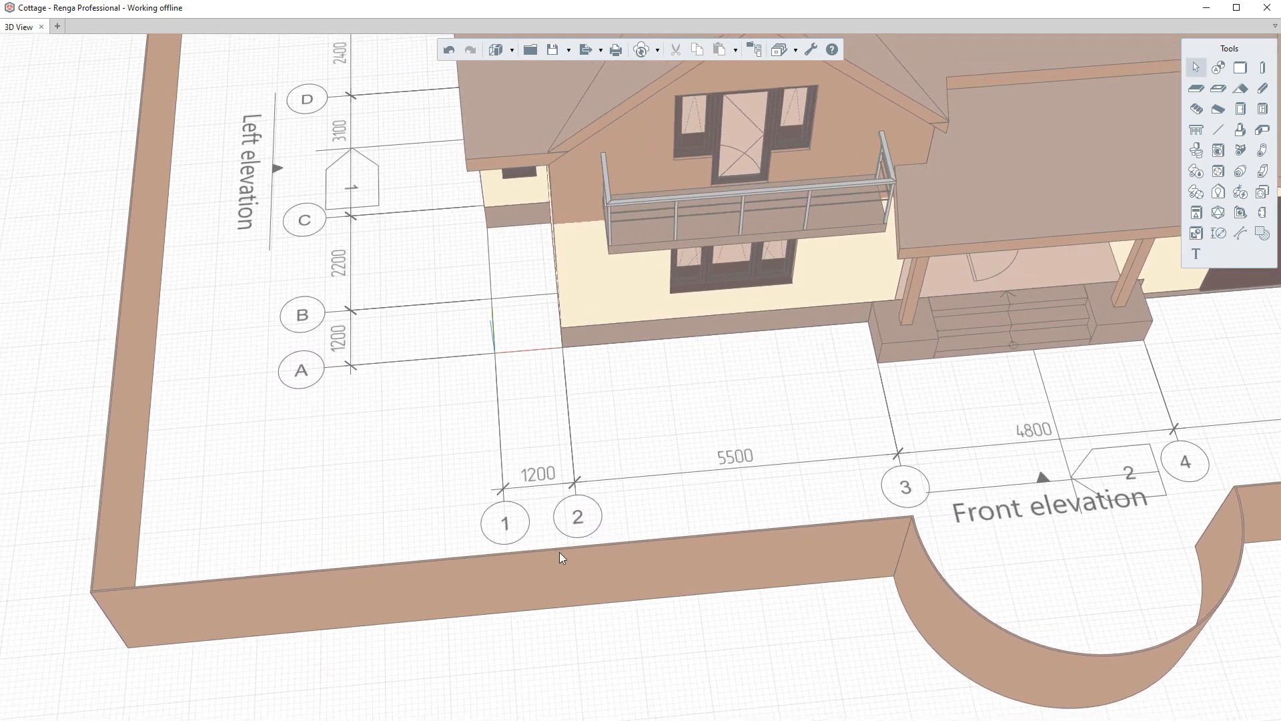
- Select axes A, B, 1 and 2 with their dimensions using a left-to-right selection window
left_click(1198, 71)
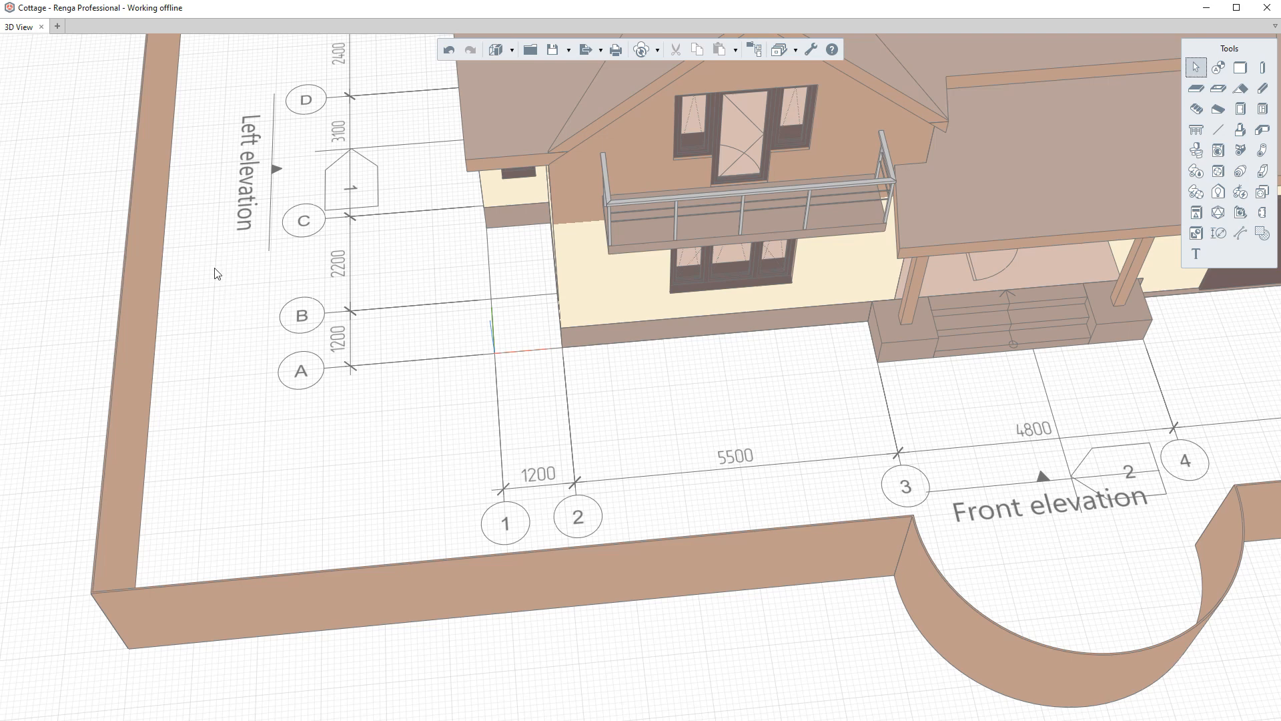
left_click_drag(221, 270, 640, 572)
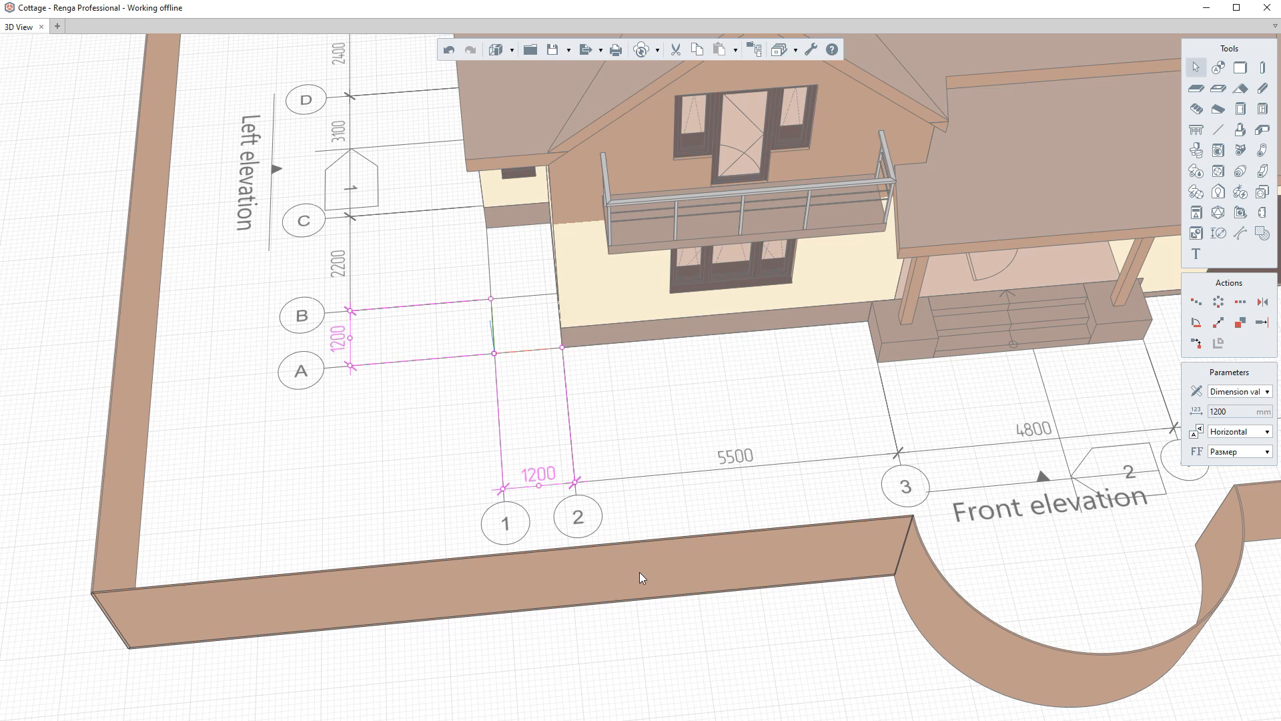
- Select objects with a right-to-left crossing window over the axes and house corner, then clear the selection
left_click(1195, 70)
scroll(618, 534, "up", 3)
left_click_drag(599, 520, 82, 199)
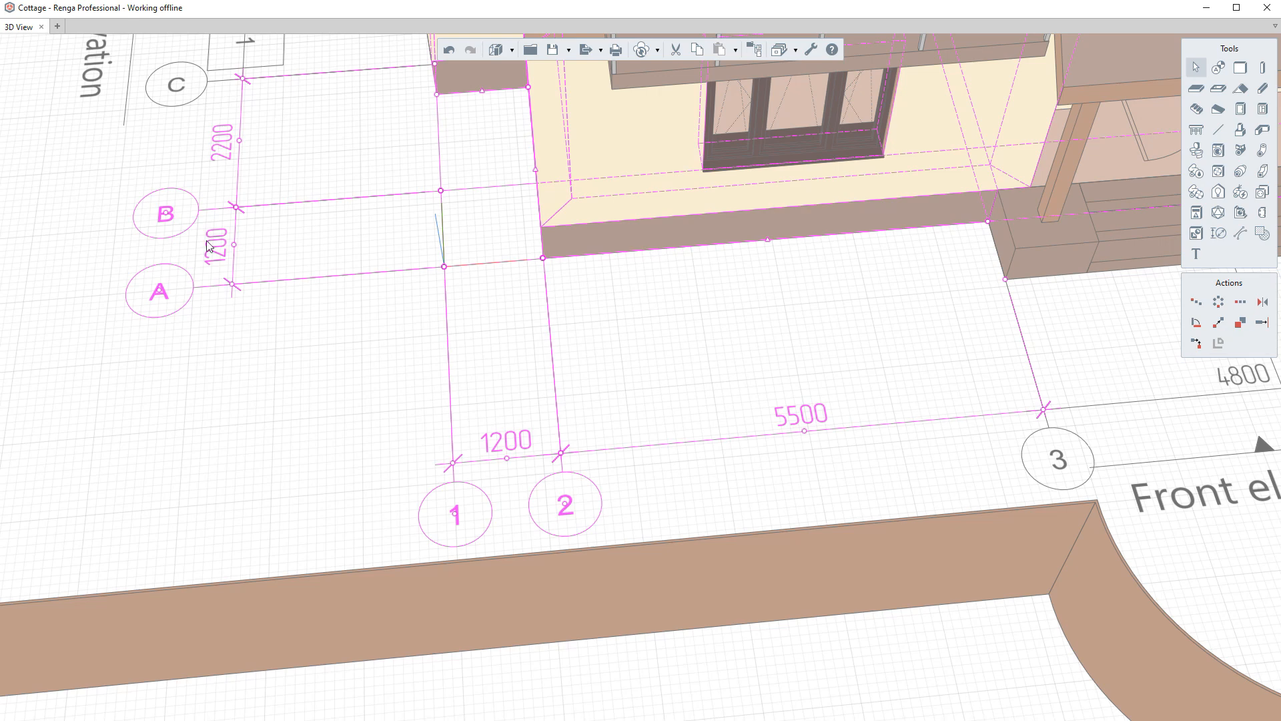
key("Escape")
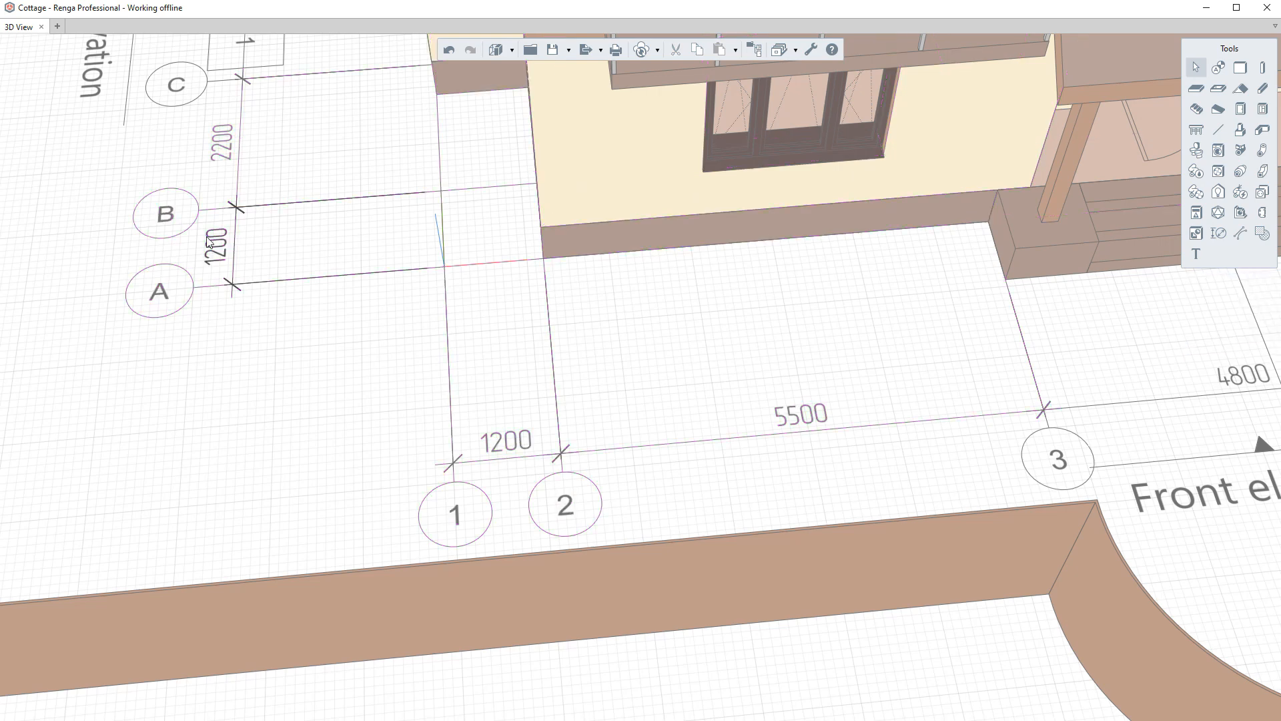
- Select the left part of the site and house with a window from upper left to lower right
scroll(624, 323, "down", 4)
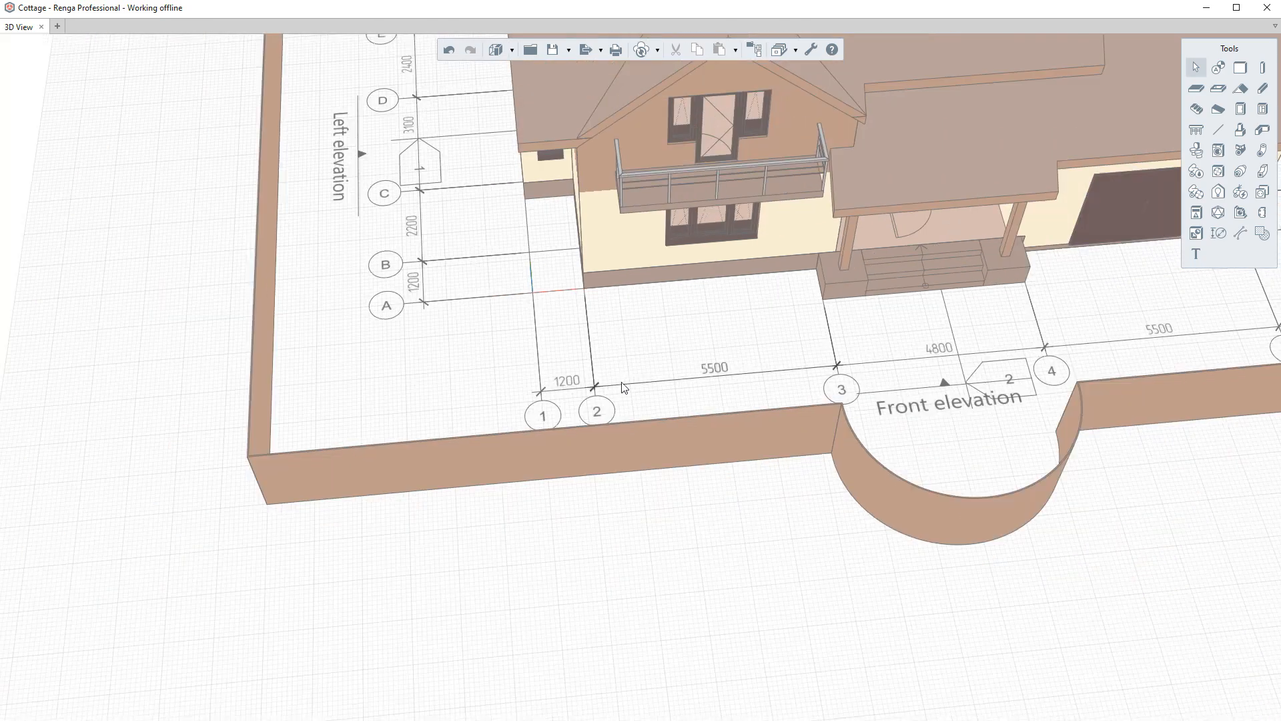
right_click_drag(620, 380, 668, 327)
middle_click_drag(628, 318, 652, 514)
right_click_drag(647, 498, 628, 425)
scroll(574, 409, "down", 2)
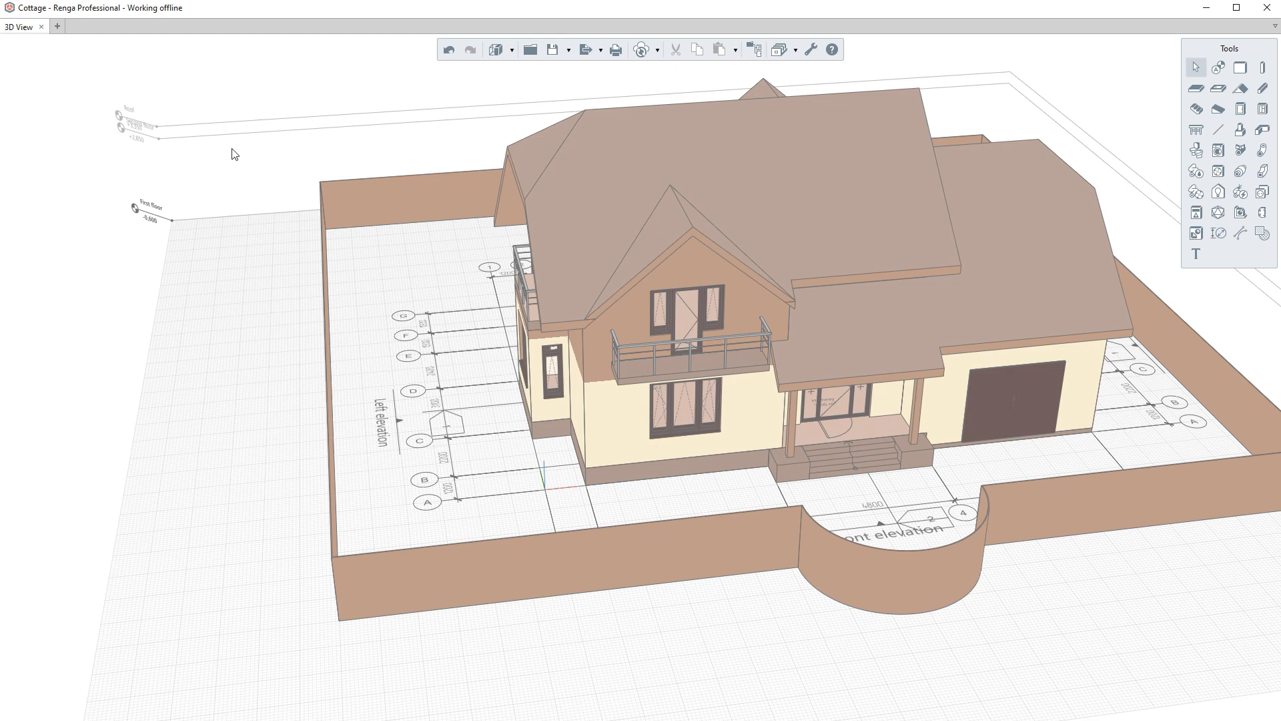
left_click_drag(242, 158, 738, 672)
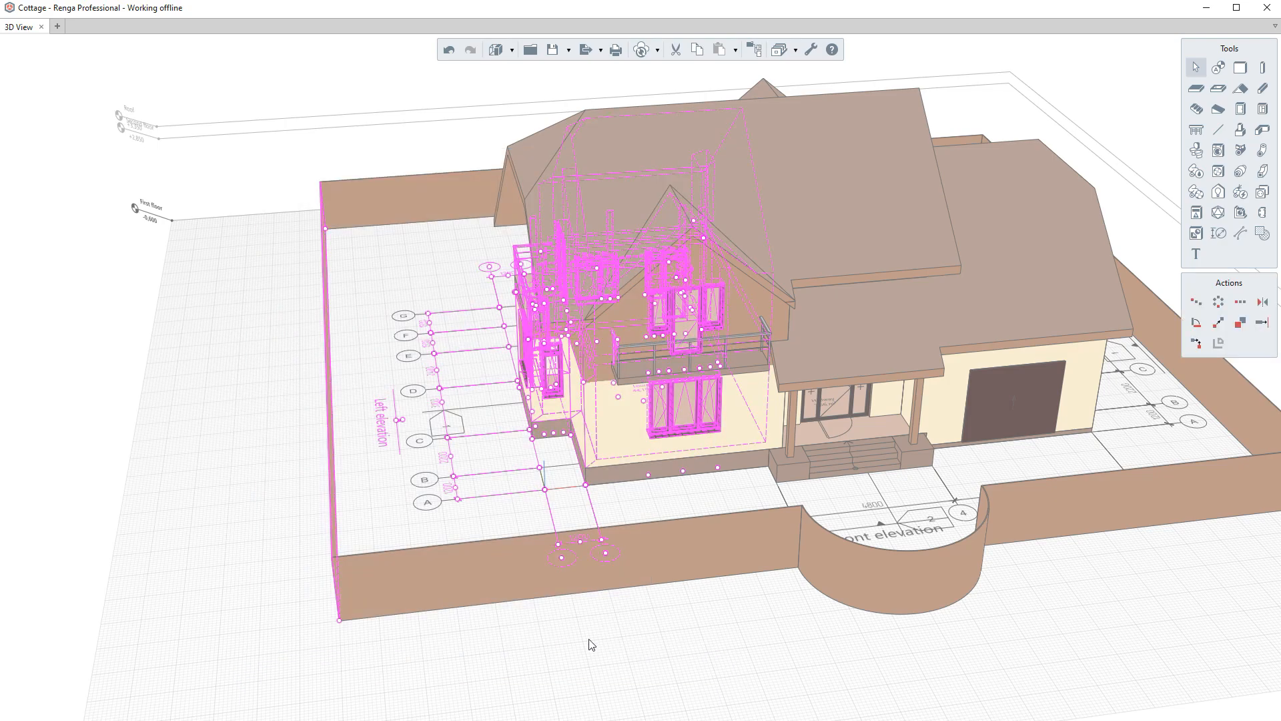
- Inspect the selected objects up close, then clear the selection
scroll(451, 596, "up", 5)
right_click_drag(423, 575, 329, 466)
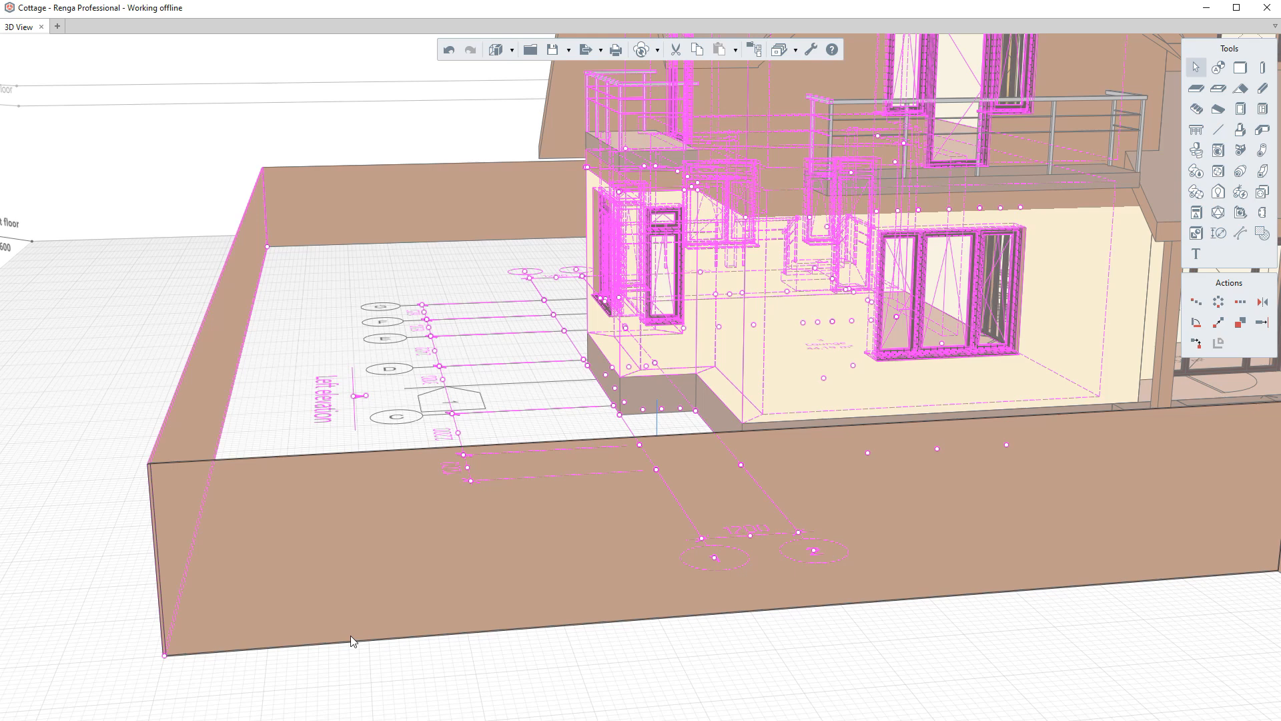
key("Escape")
- Select objects with a crossing window from lower right to upper left and inspect the selection
scroll(352, 637, "down", 10)
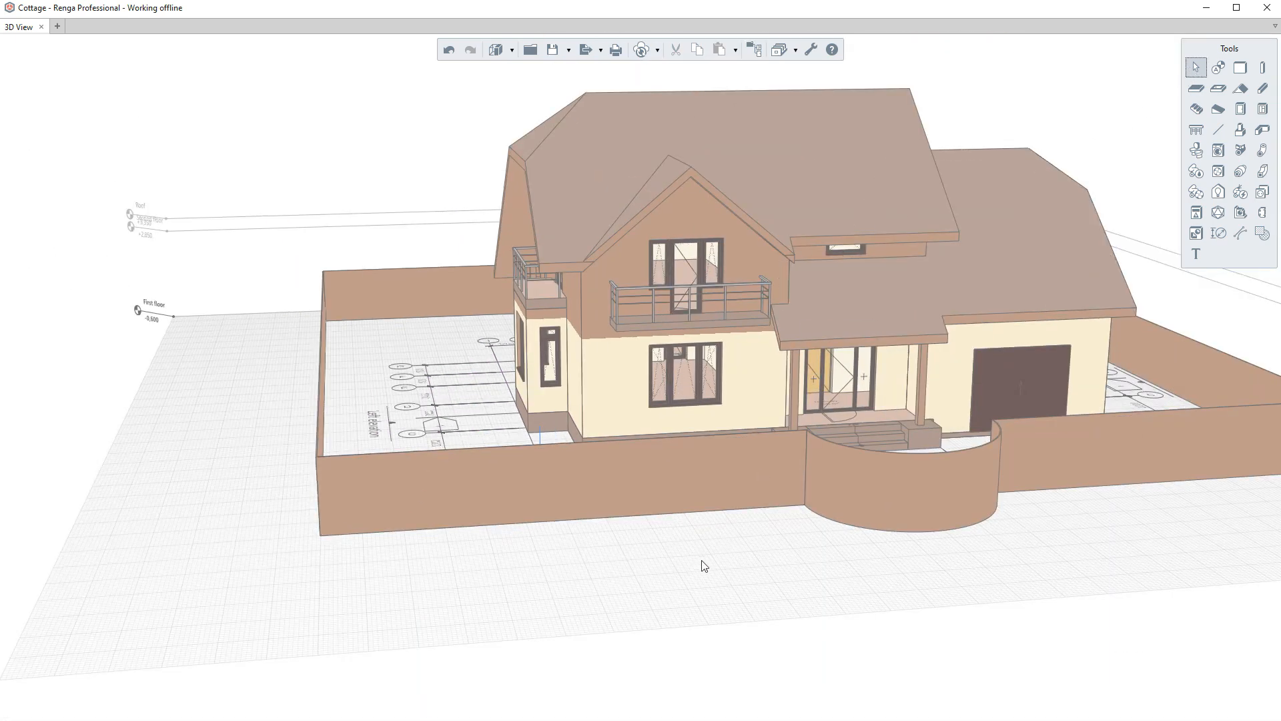
left_click_drag(714, 562, 186, 88)
scroll(335, 461, "up", 2)
scroll(335, 462, "up", 3)
mouse_move(335, 462)
right_mouse_down()
mouse_move(390, 467)
mouse_move(438, 400)
mouse_move(394, 430)
mouse_move(396, 412)
mouse_move(360, 460)
right_mouse_up()
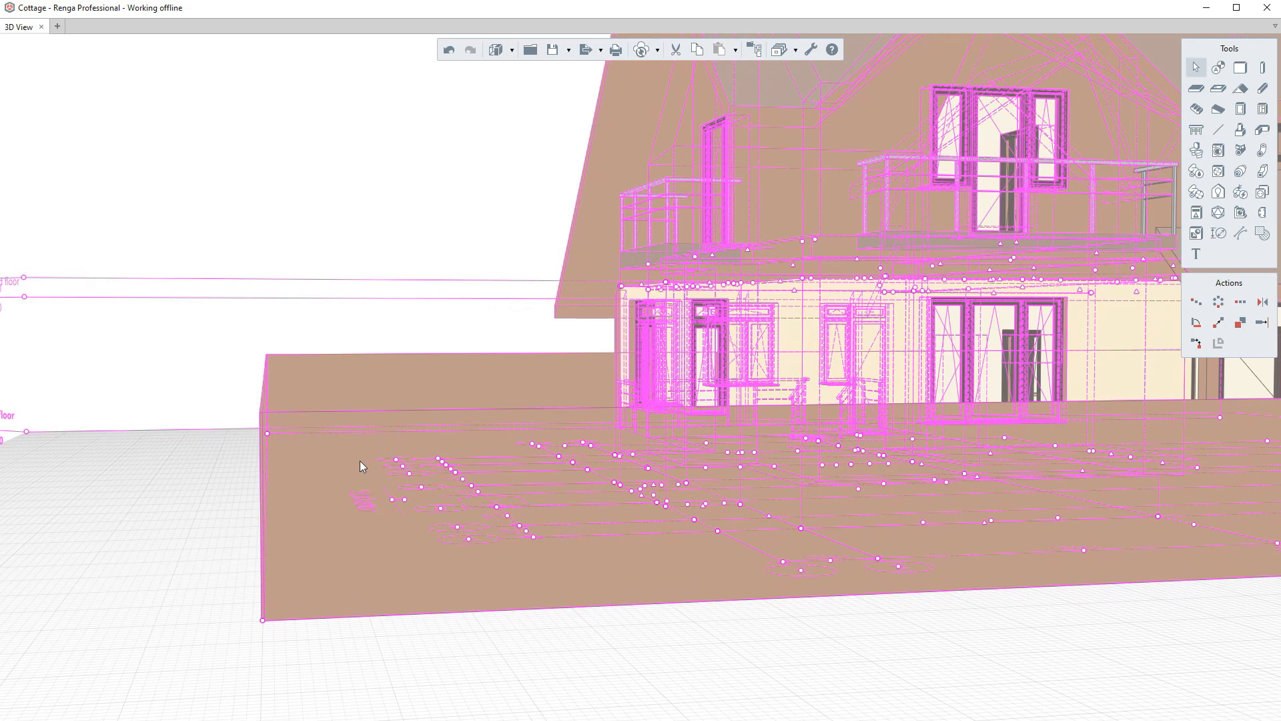
scroll(365, 457, "down", 3)
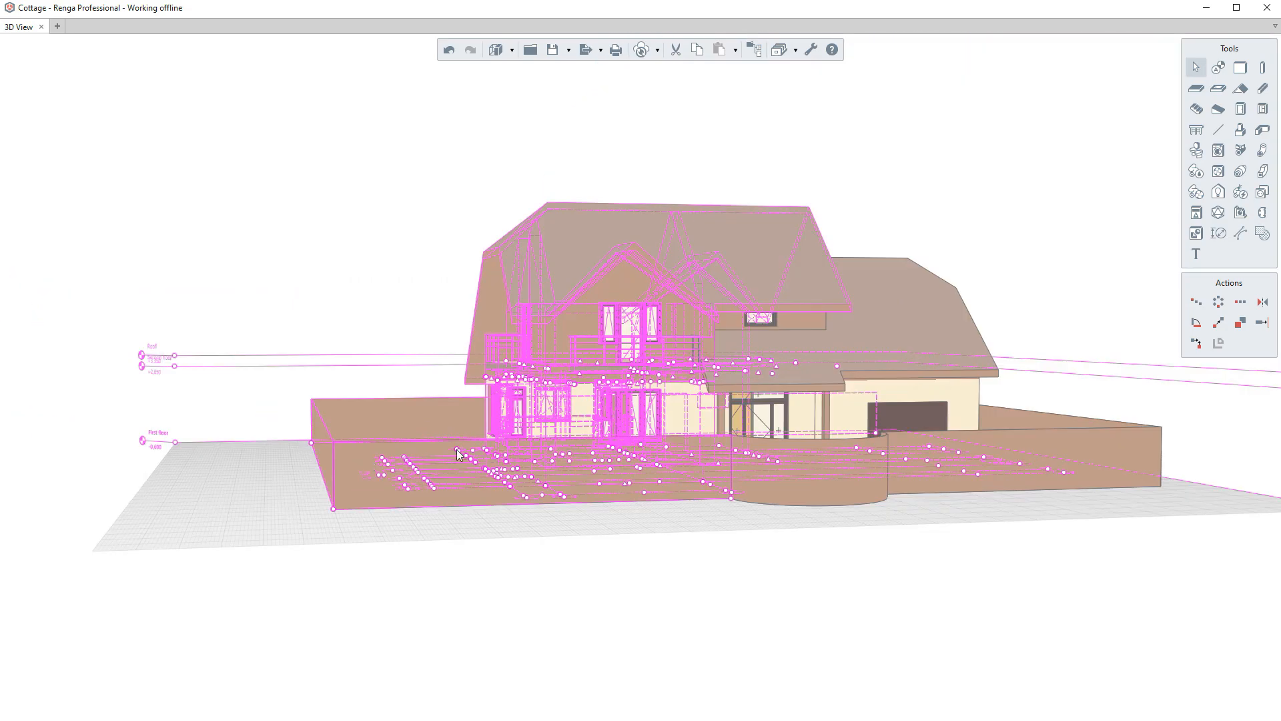
middle_click_drag(459, 447, 423, 480)
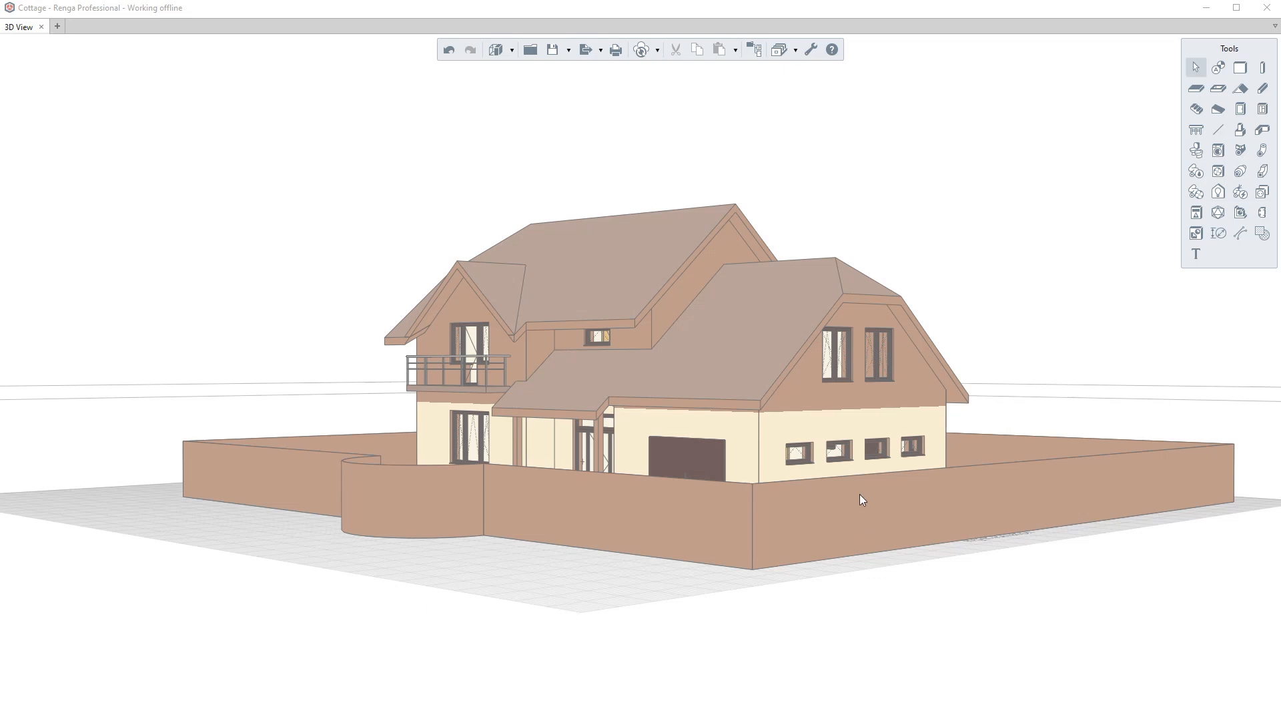
- Select a first-floor window on the garage side wall, then select all similar windows on its level
scroll(858, 501, "up", 3)
right_click_drag(818, 506, 533, 558)
scroll(745, 510, "up", 2)
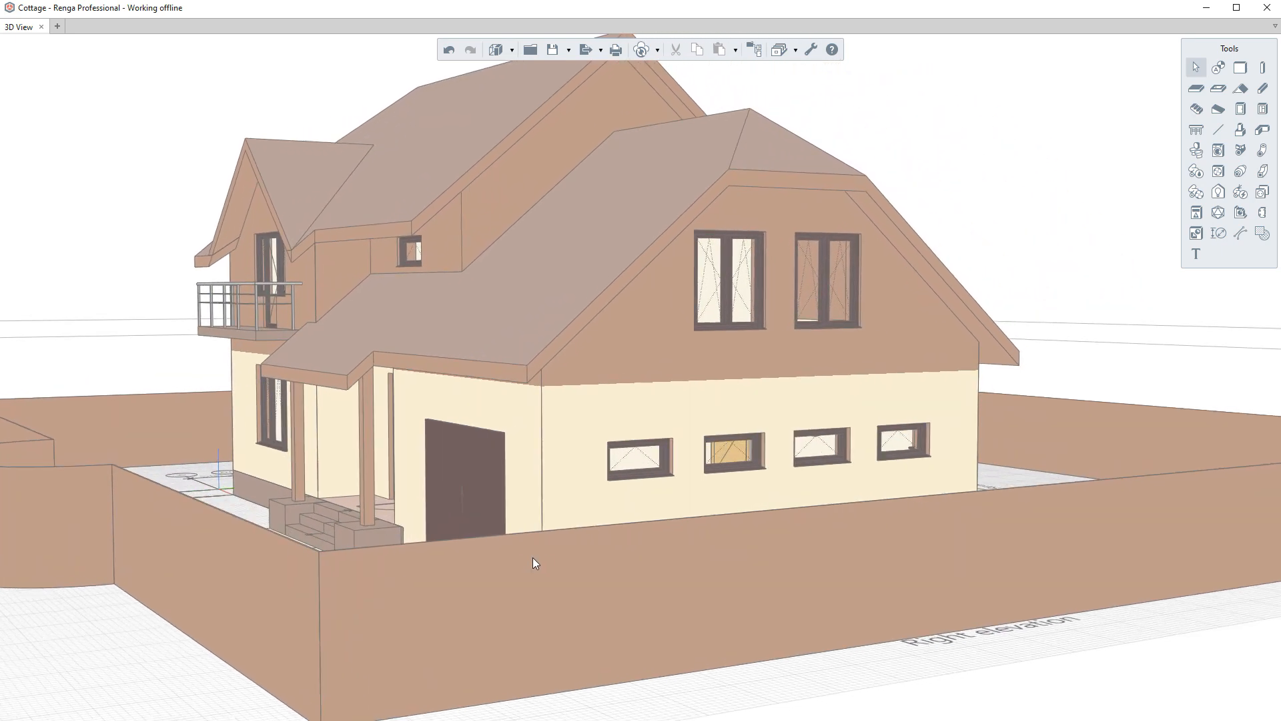
left_click(624, 478)
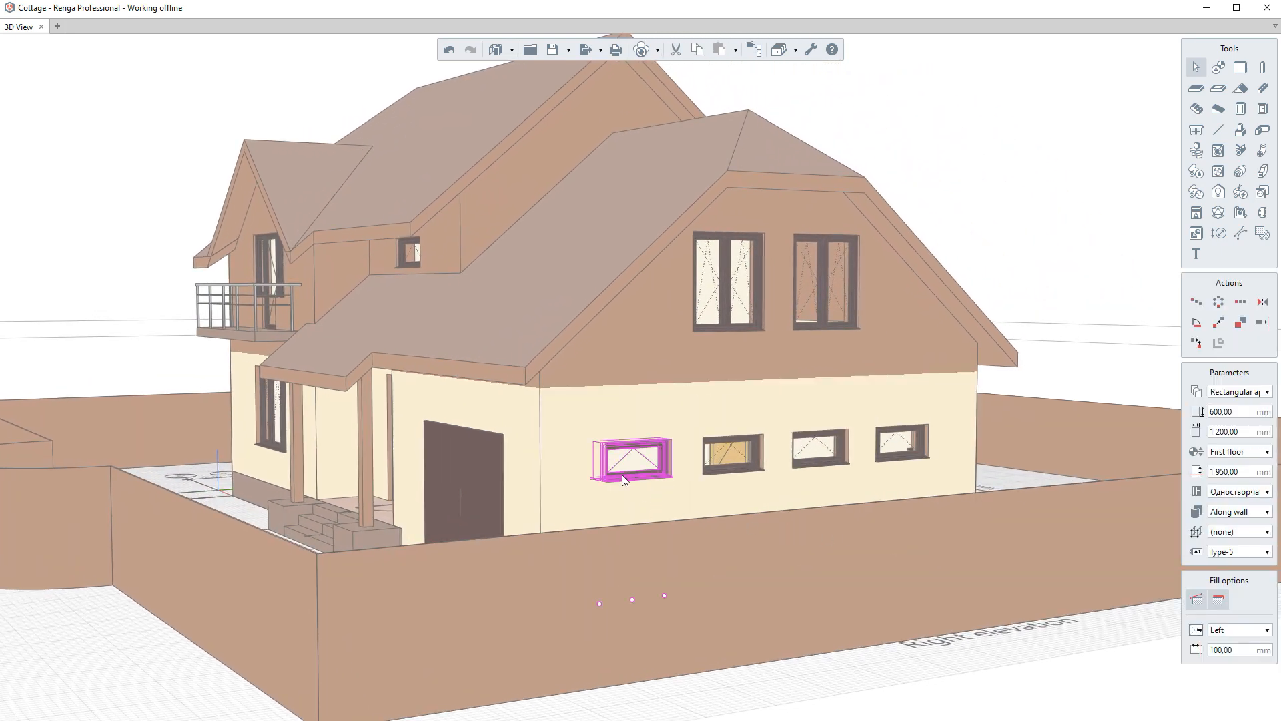
right_click(622, 475)
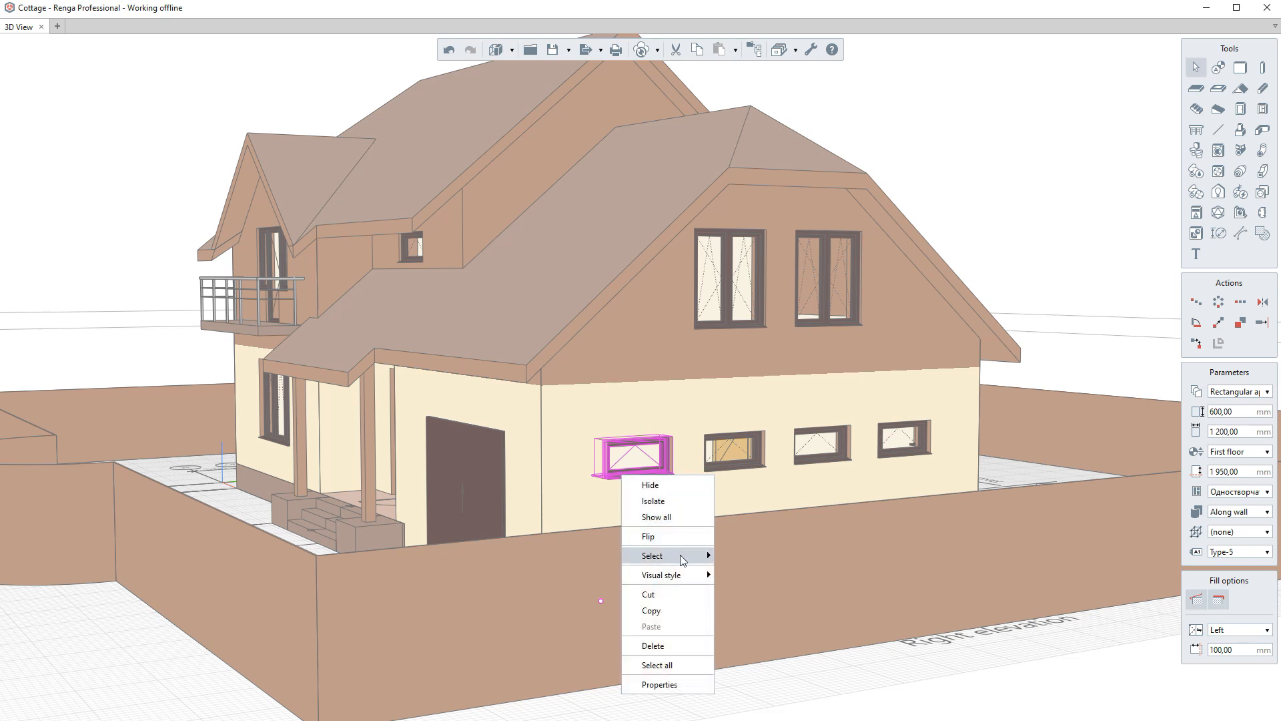
mouse_move(707, 558)
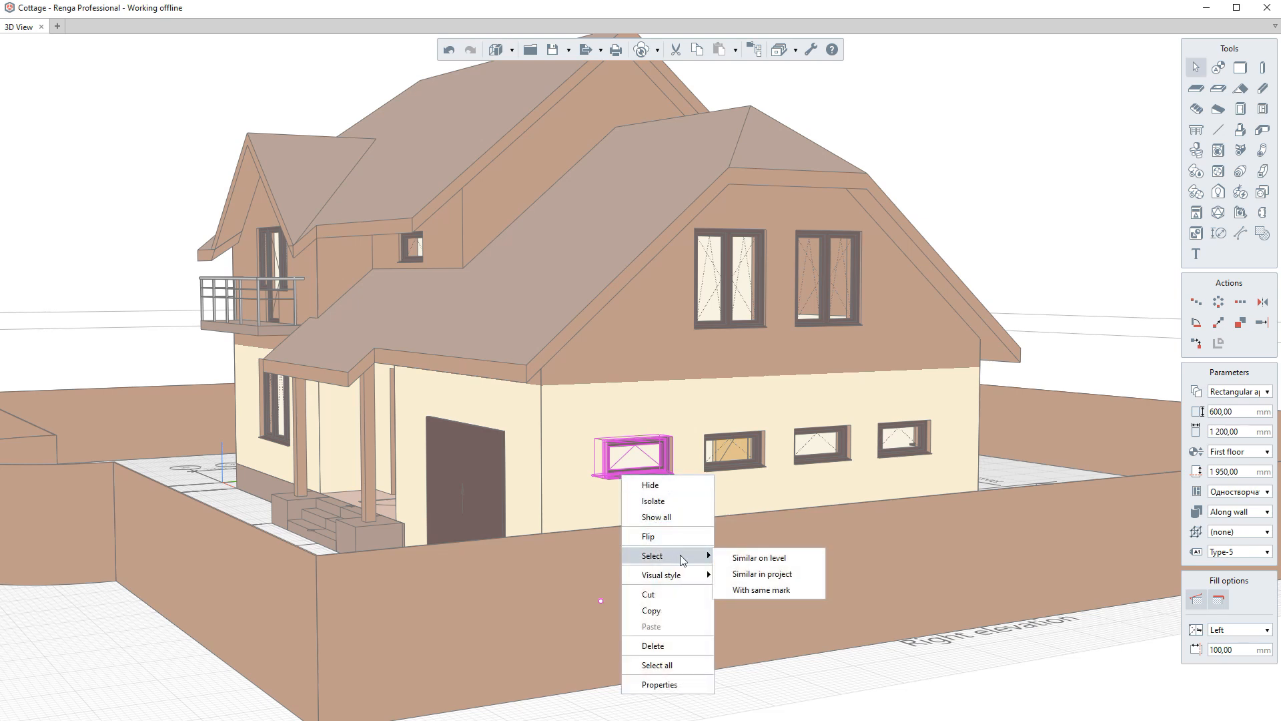
left_click(746, 561)
- Extend the selection to similar windows in the whole project and inspect them
middle_click_drag(744, 554, 1067, 458)
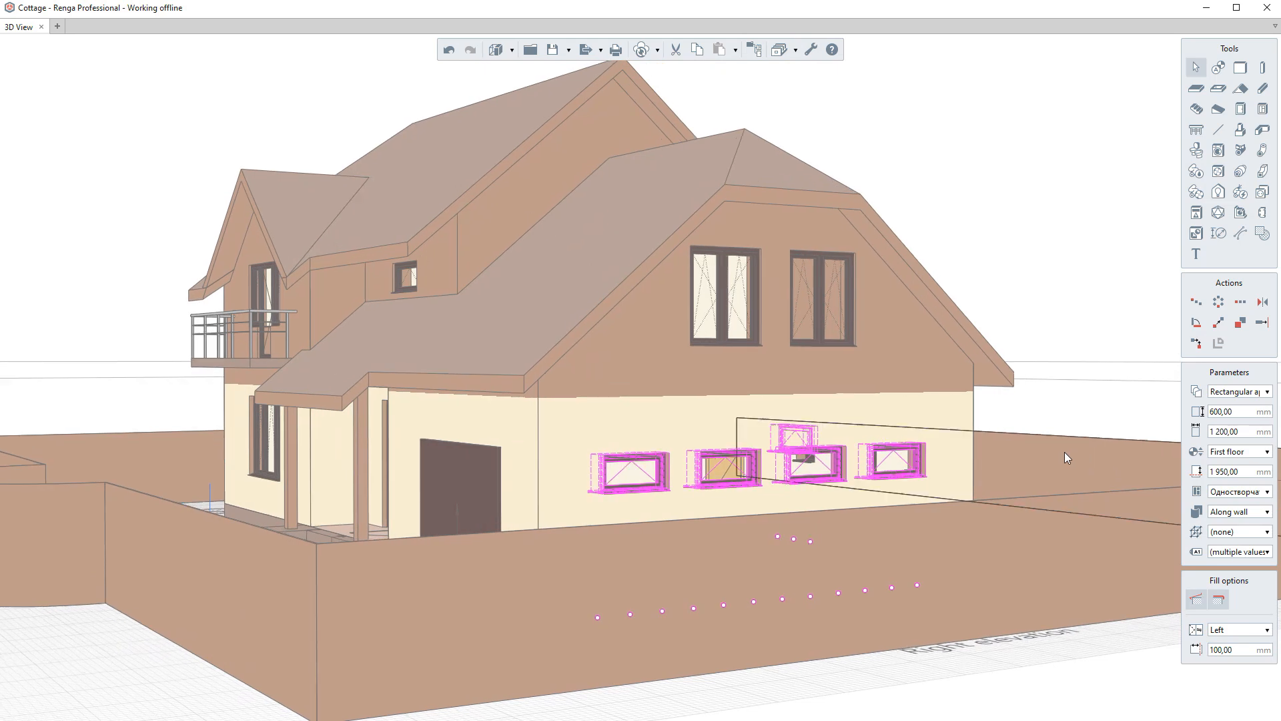
right_click(643, 490)
mouse_move(726, 571)
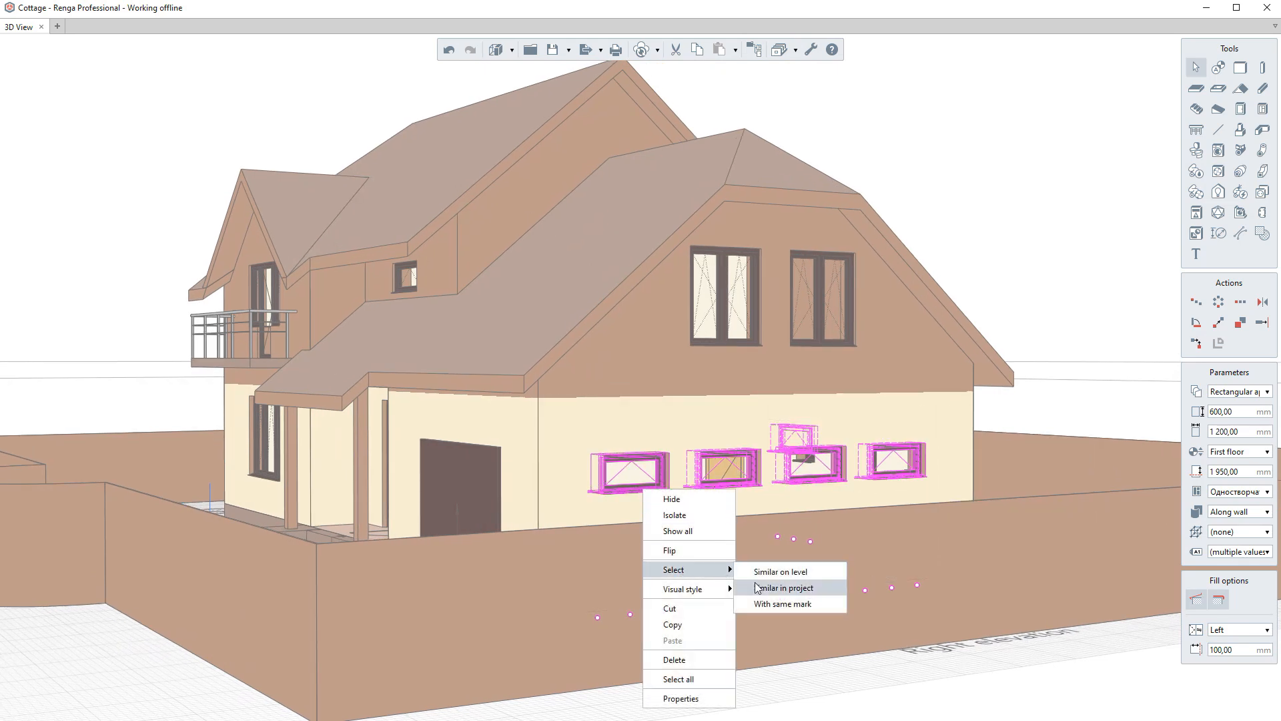
left_click(759, 588)
scroll(426, 315, "up", 5)
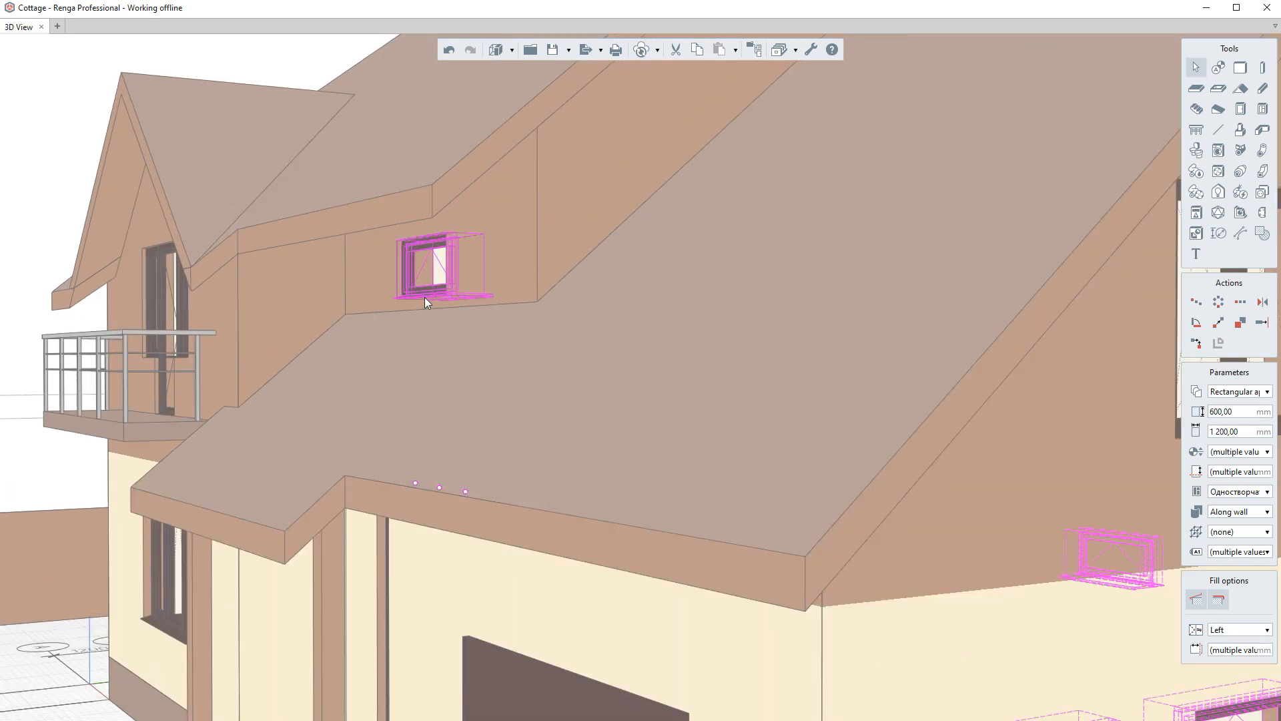
scroll(545, 315, "down", 8)
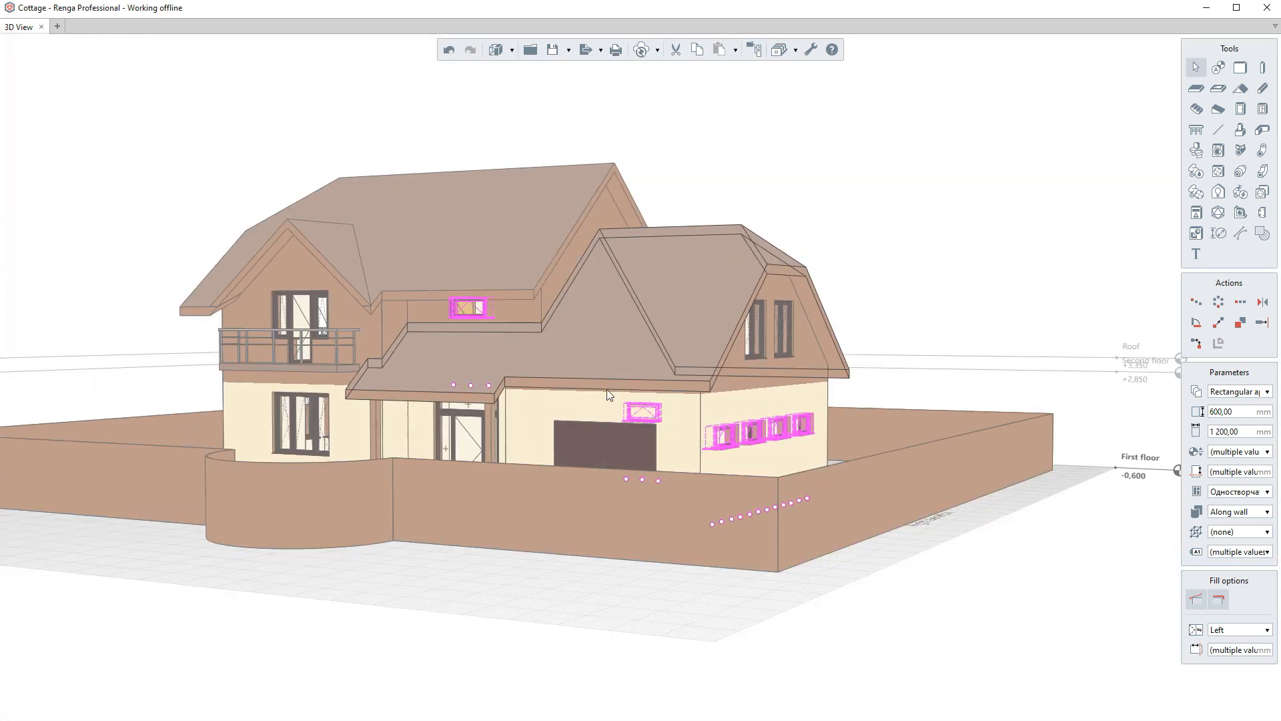
scroll(787, 433, "up", 5)
- Select a garage wall window, then select all windows with the same mark
left_click(683, 462)
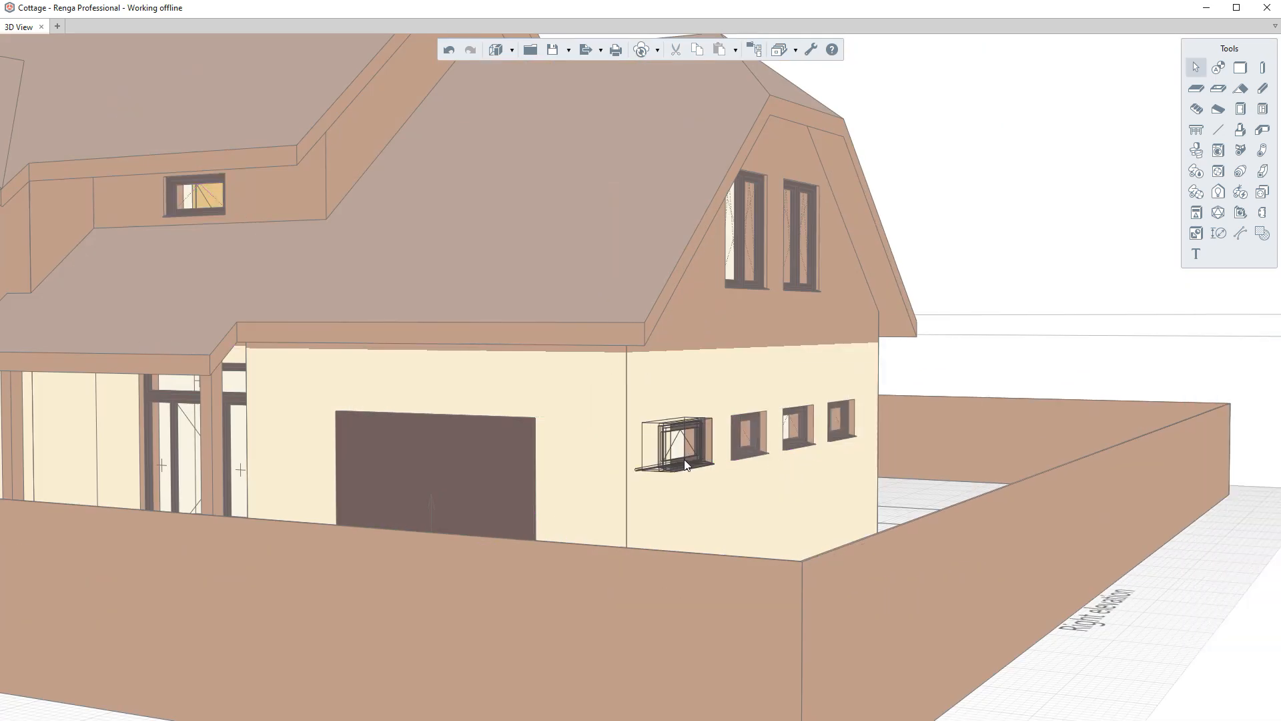
right_click(683, 463)
mouse_move(721, 544)
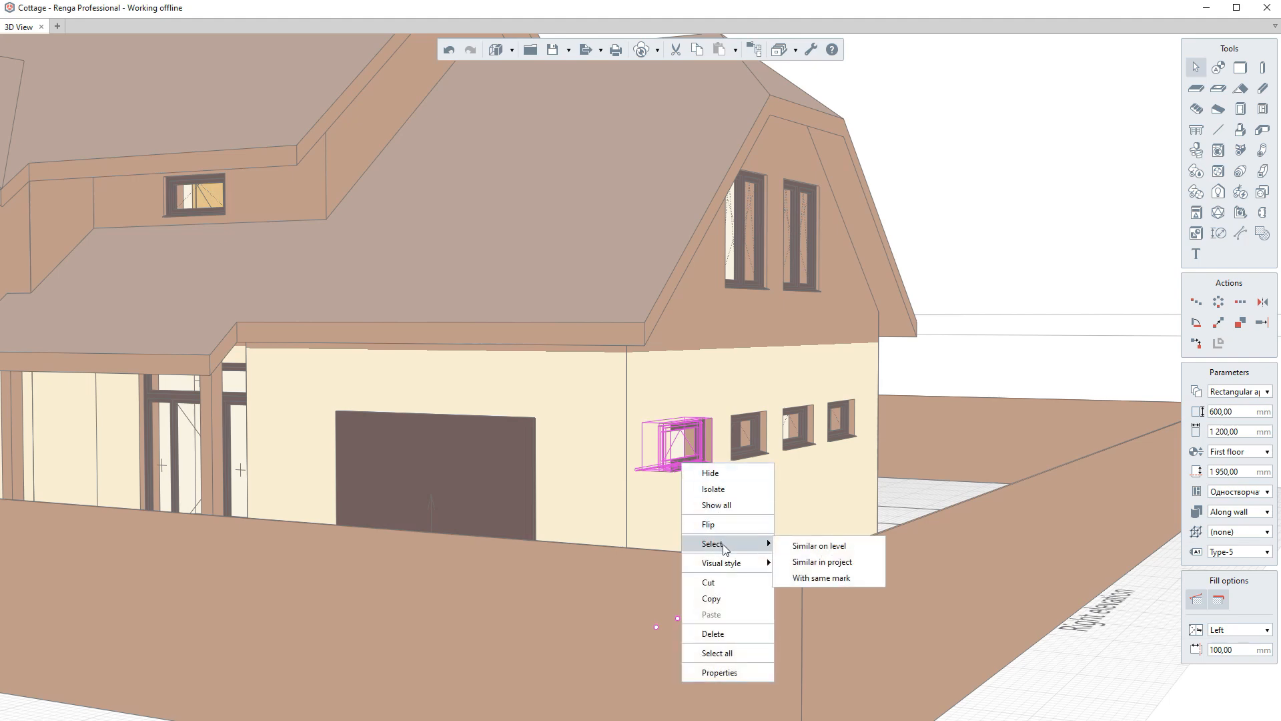
left_click(813, 578)
middle_click_drag(814, 579, 698, 448)
scroll(707, 450, "up", 2)
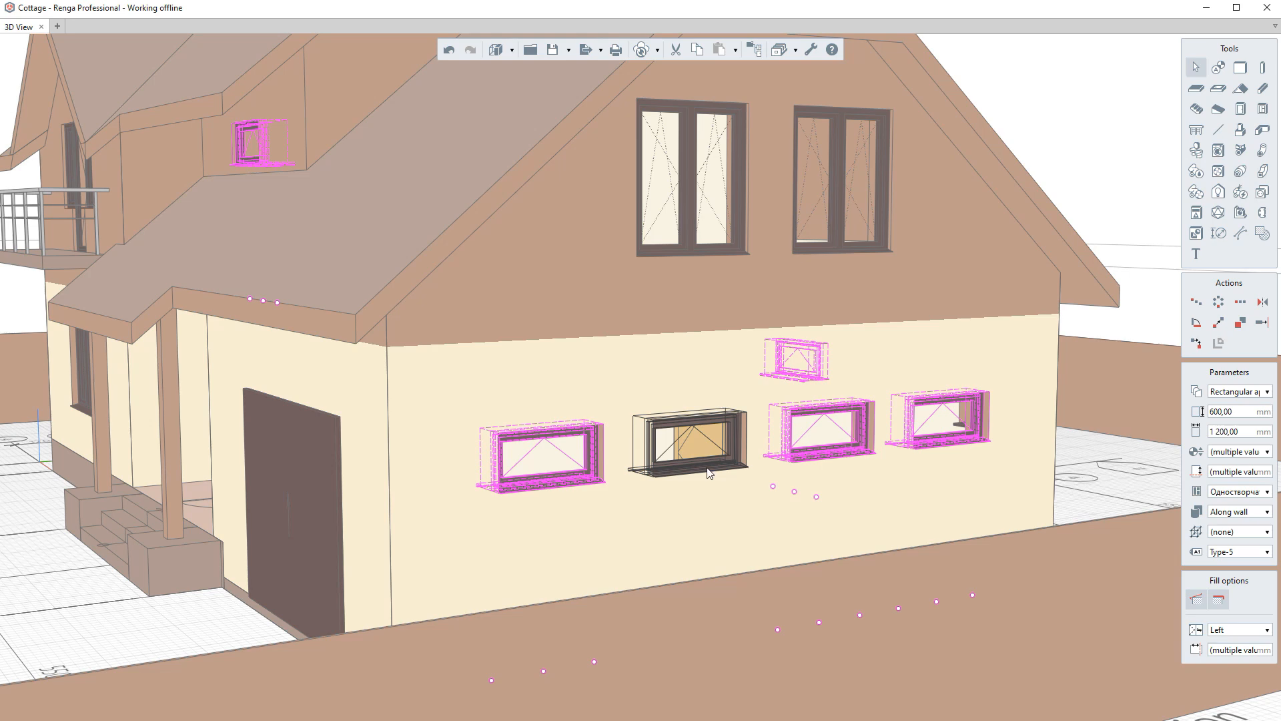
- Select individual windows on the garage wall in turn, then clear the selection
key("Escape")
left_click(684, 470)
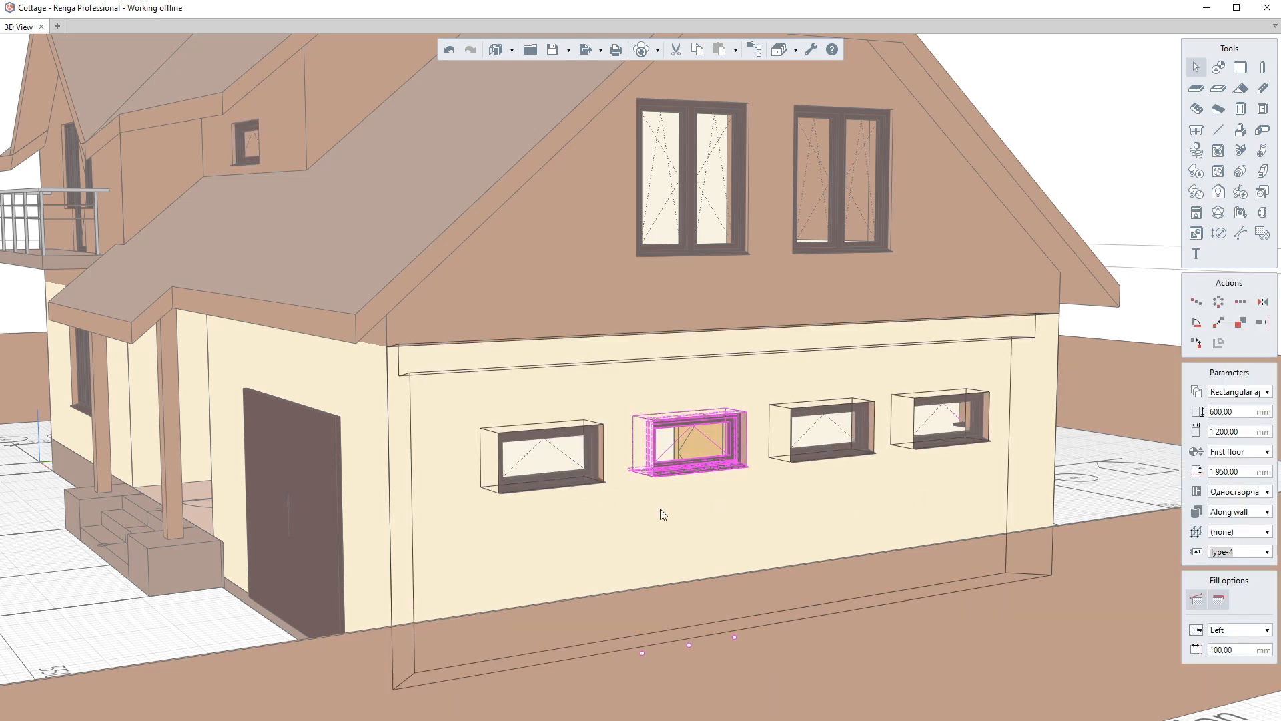
left_click(530, 485)
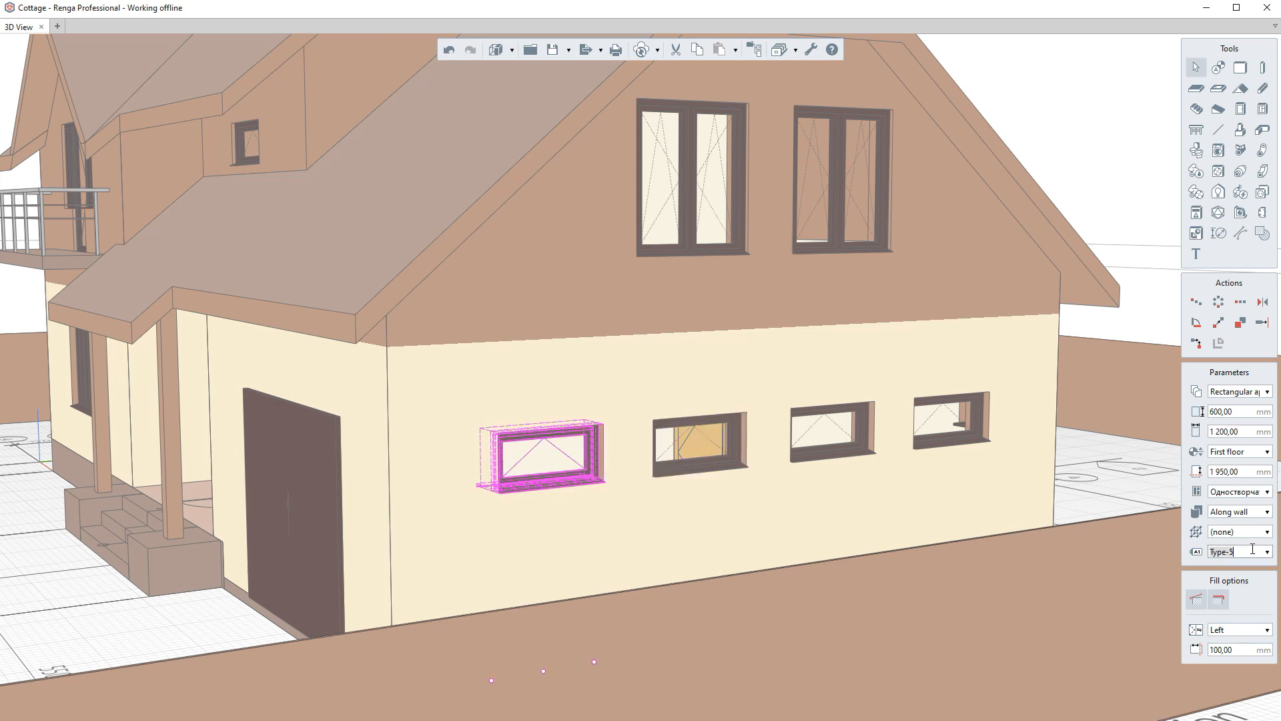
left_click(831, 461)
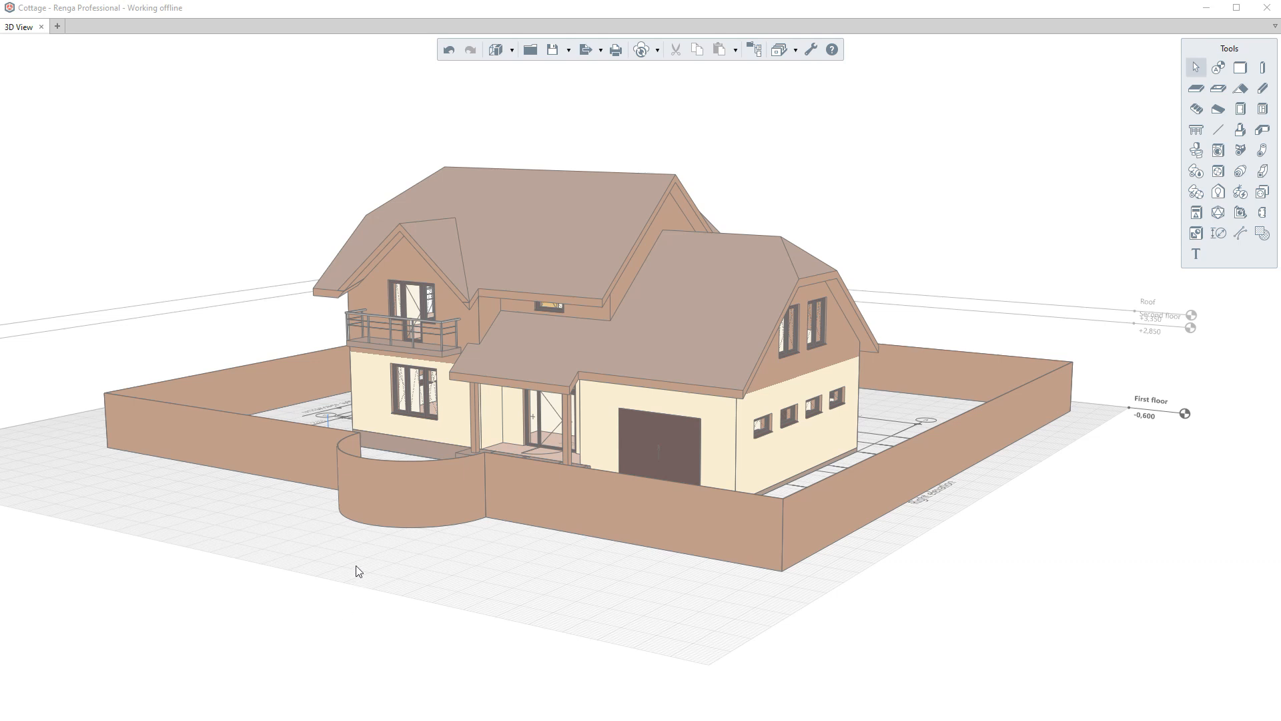
- Hide the garage door
scroll(682, 491, "up", 3)
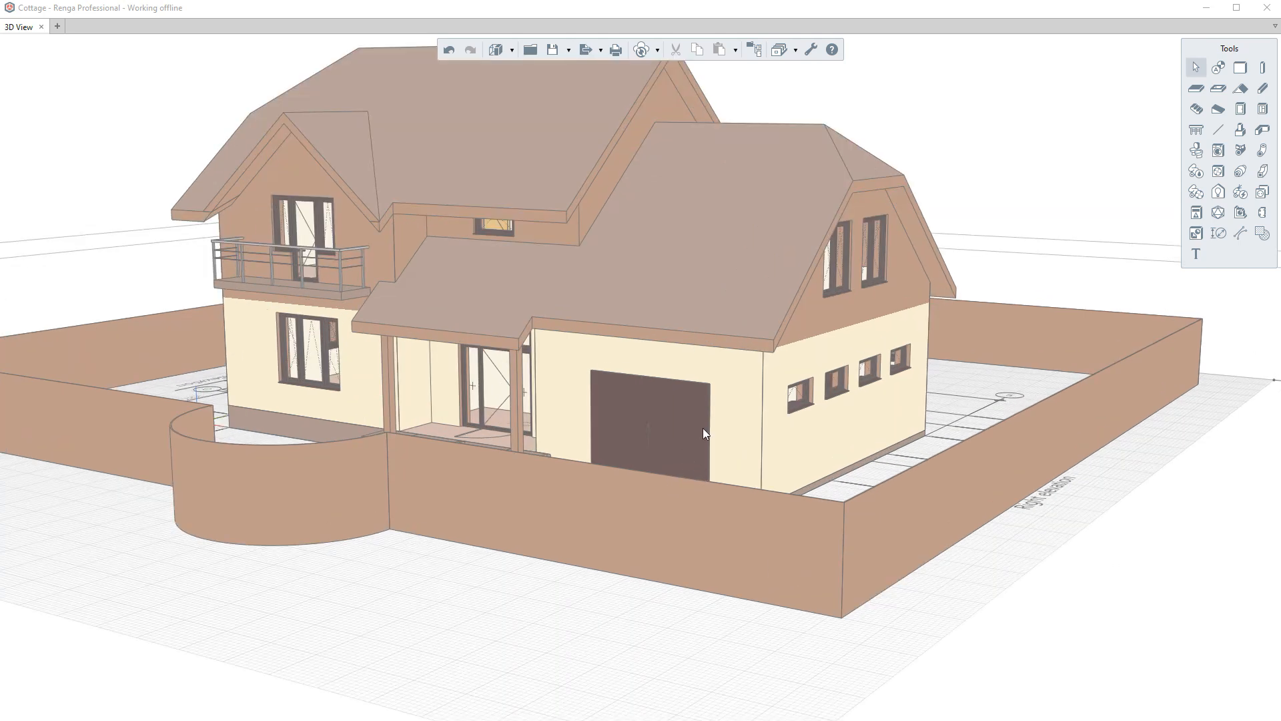
left_click(679, 422)
right_click(667, 416)
left_click(694, 424)
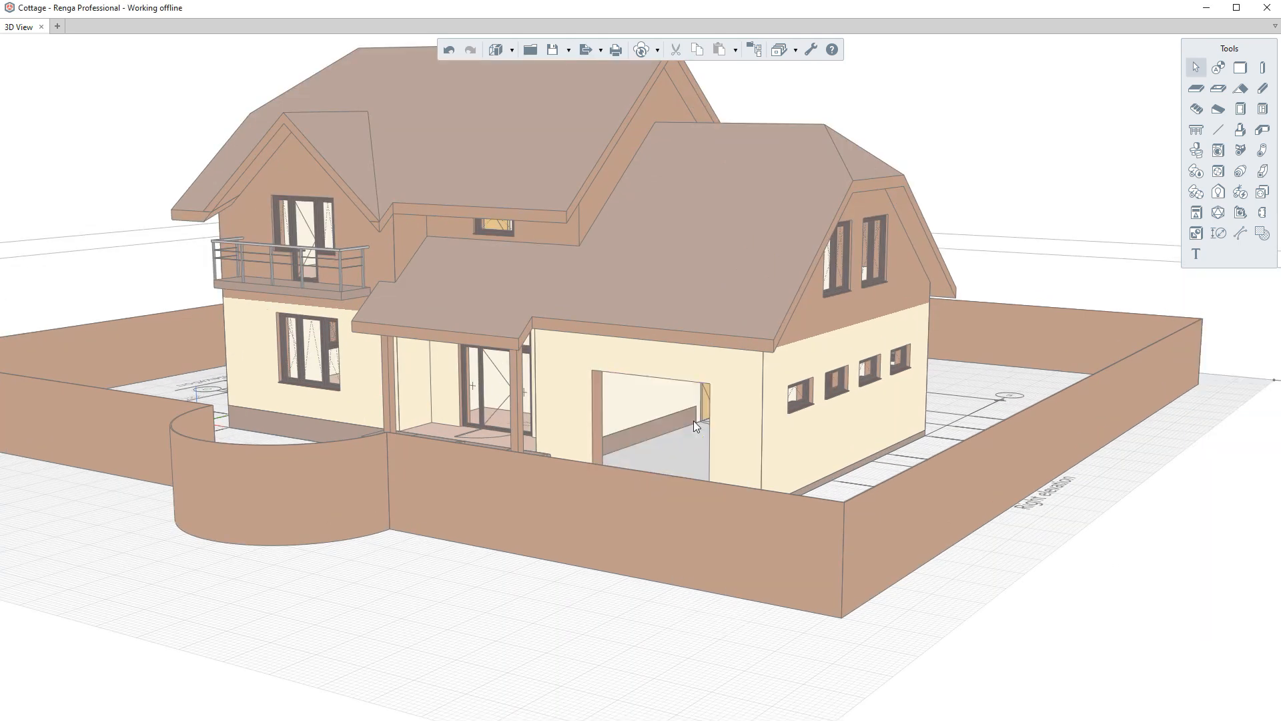
- Isolate the garage side wall with the four small windows
left_click(794, 435)
right_click(794, 435)
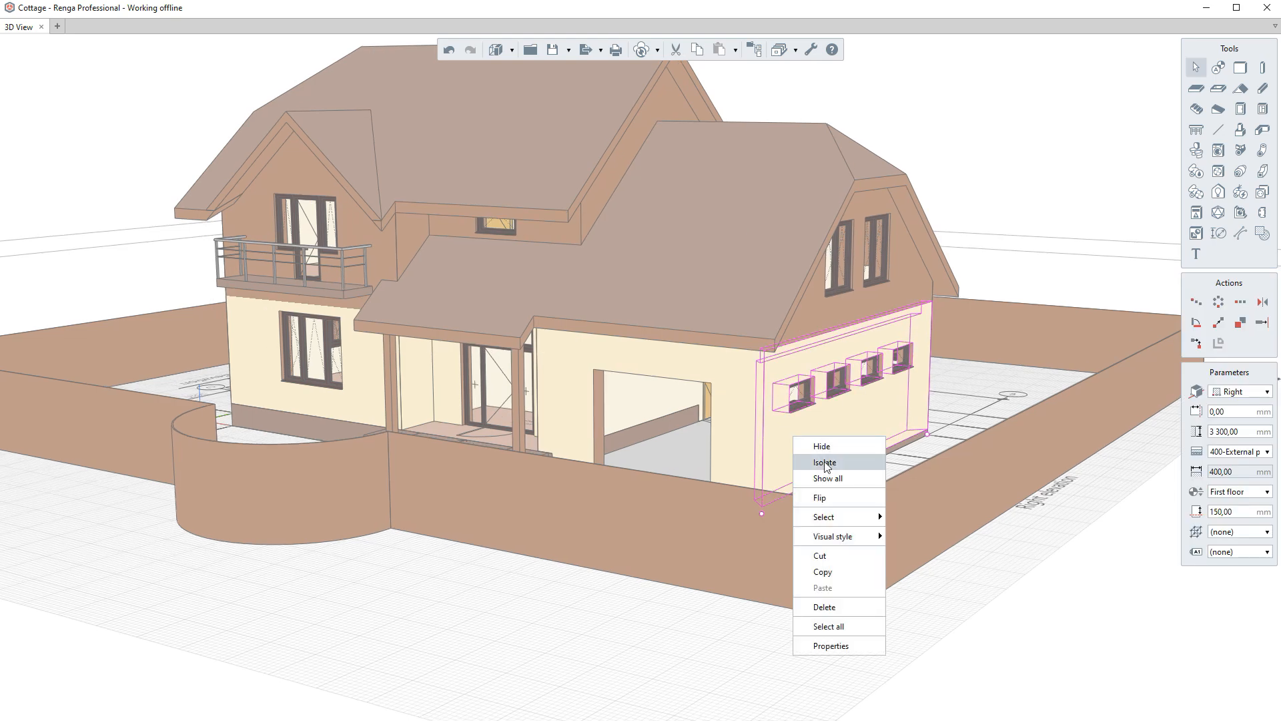
left_click(825, 463)
- Clear the selection and show all hidden objects again
left_click(443, 452)
right_click(445, 450)
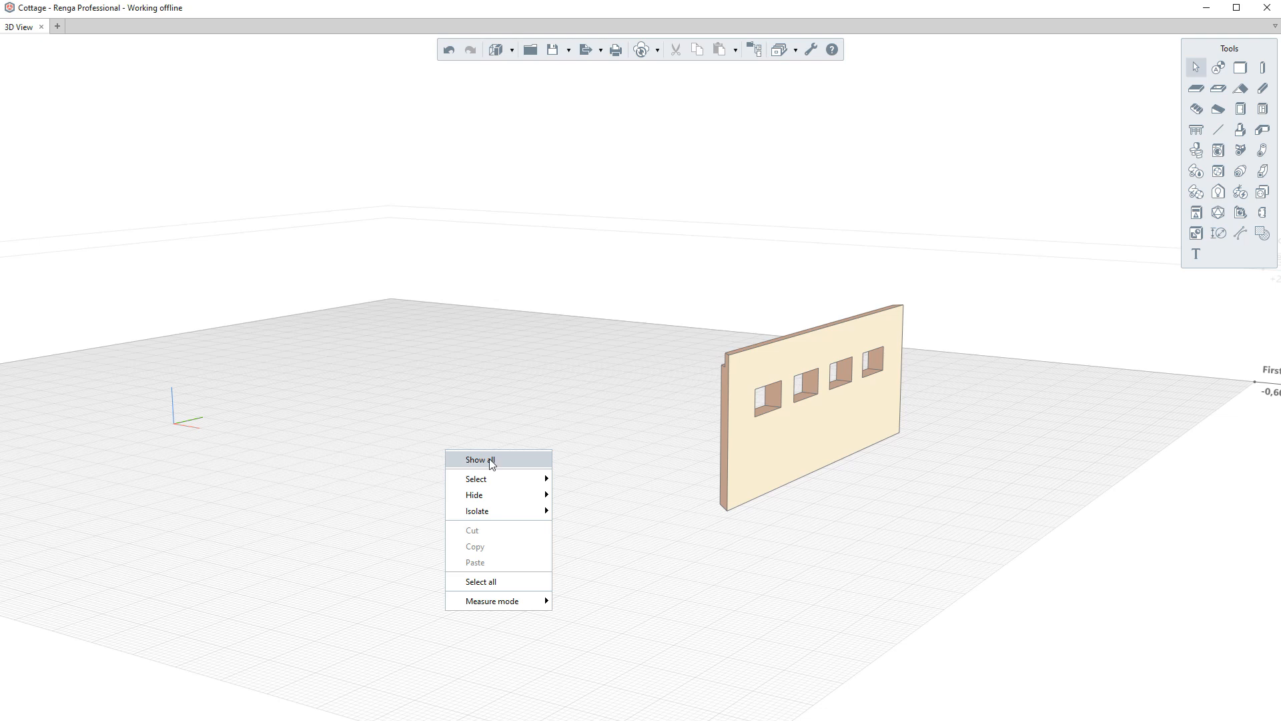
left_click(510, 460)
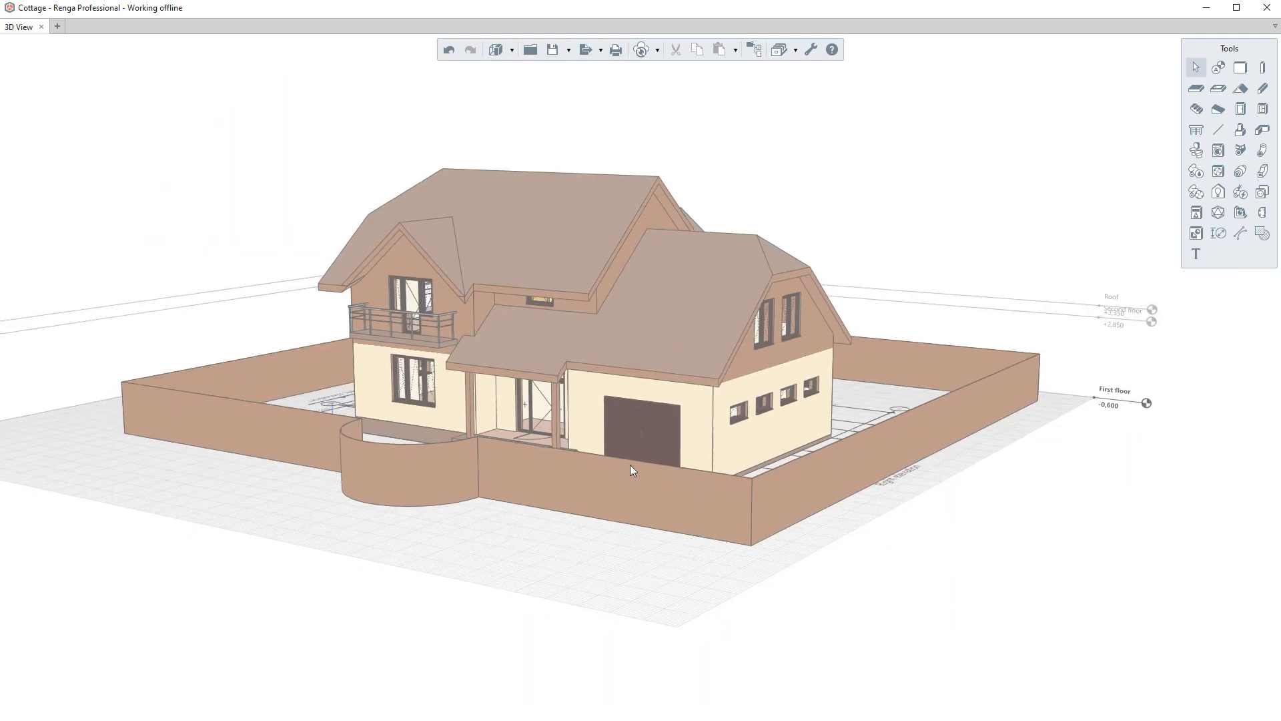
middle_click_drag(630, 465, 682, 451)
right_click(553, 538)
left_click(584, 668)
mouse_move(709, 558)
right_mouse_down()
mouse_move(473, 527)
mouse_move(681, 523)
mouse_move(741, 546)
mouse_move(695, 546)
right_mouse_up()
key("Escape")
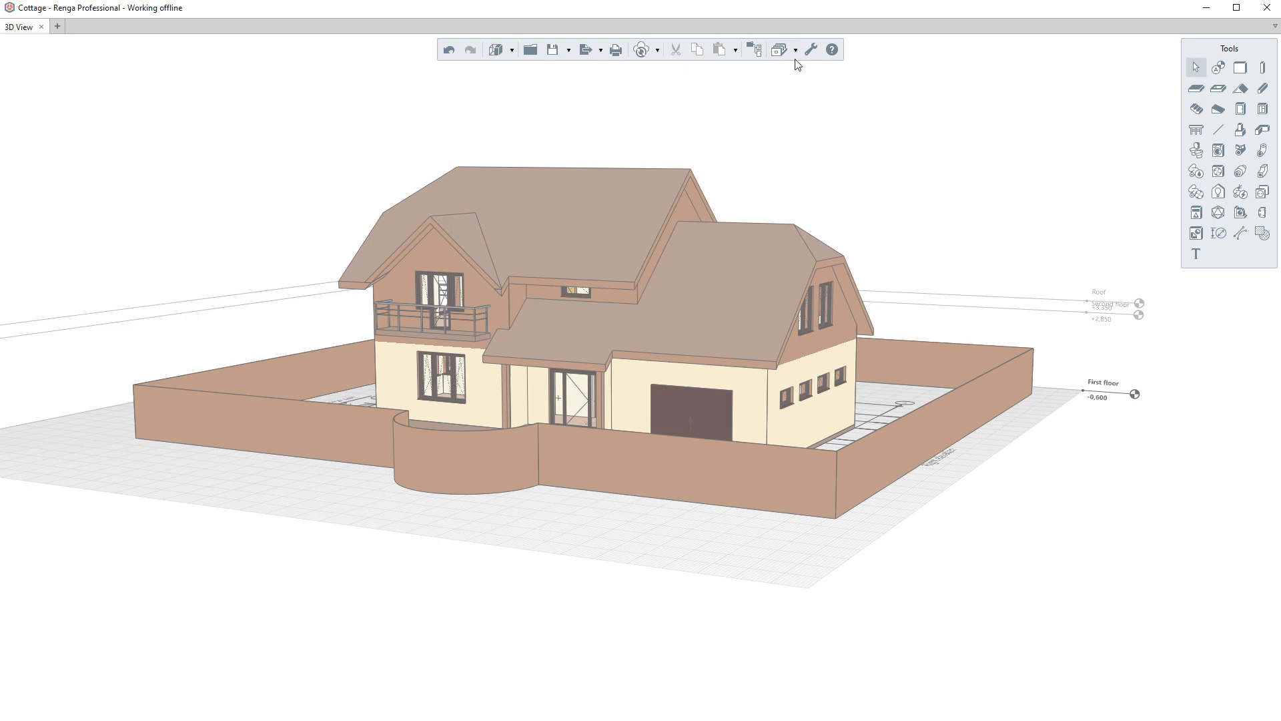
- Open the Filters dialog and examine the Fence and Walls filters and their conditions
left_click(795, 49)
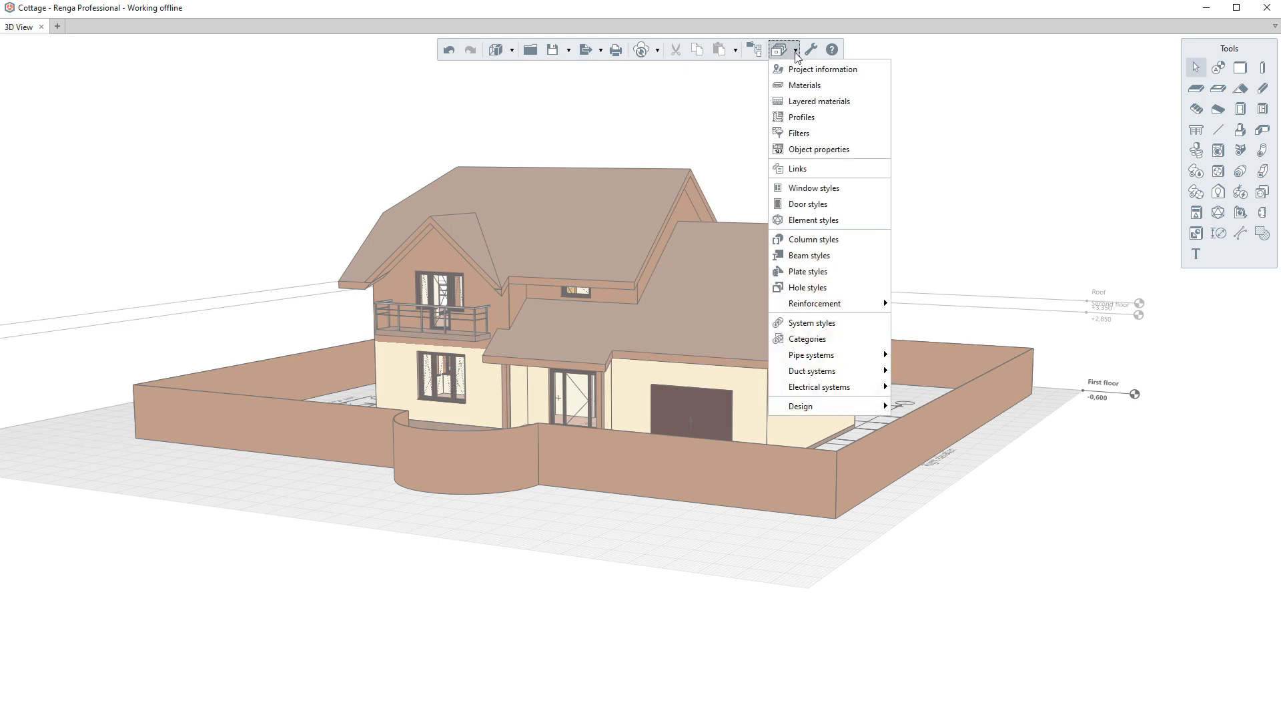
left_click(806, 136)
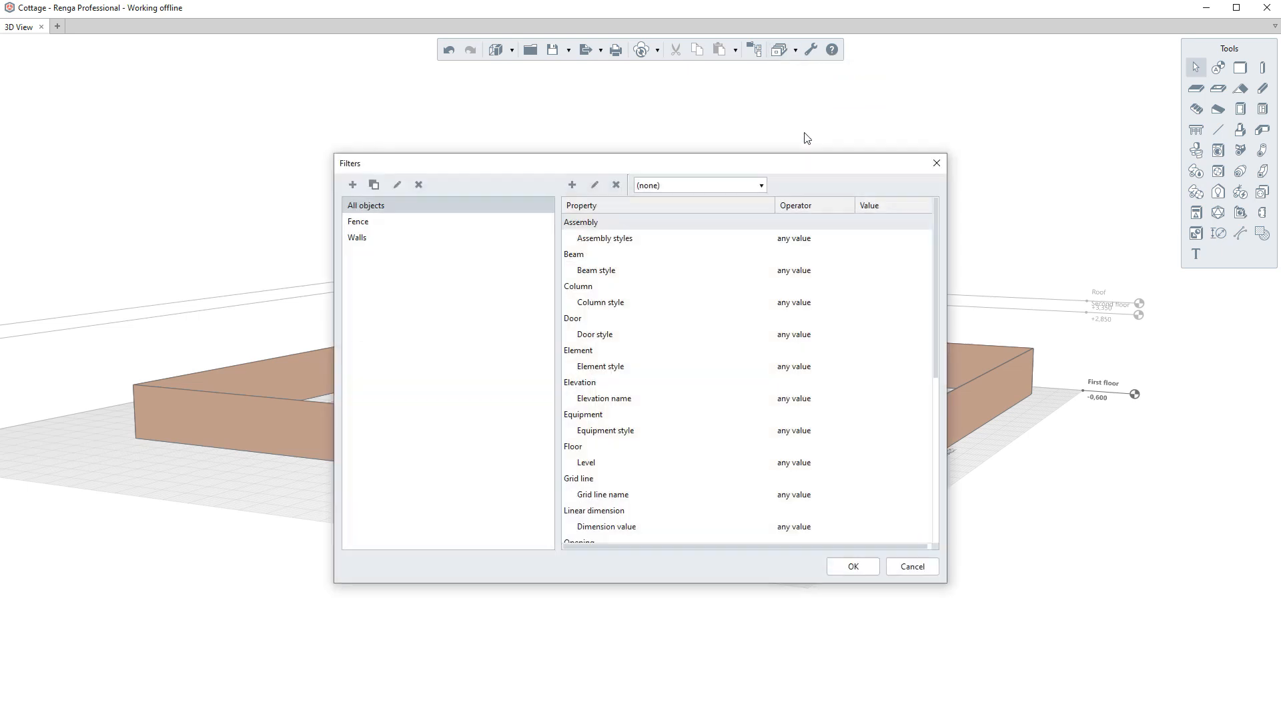
left_click(384, 224)
left_click(376, 232)
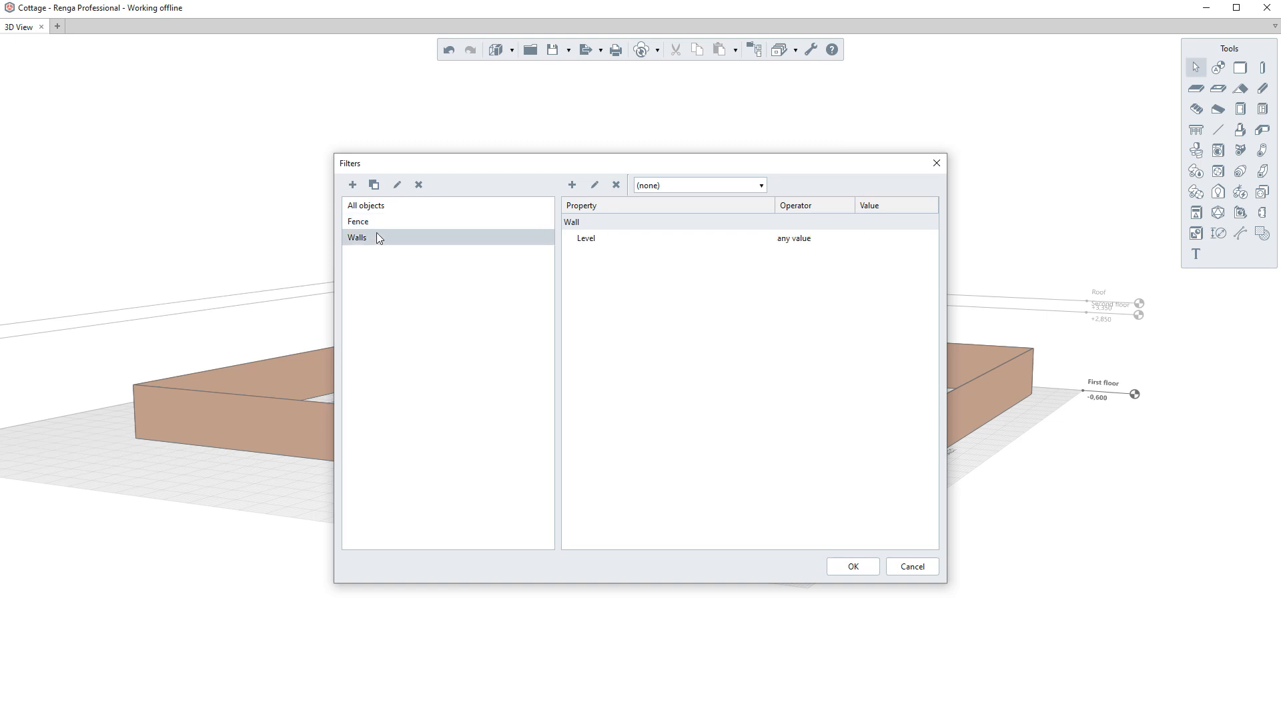
left_click(605, 240)
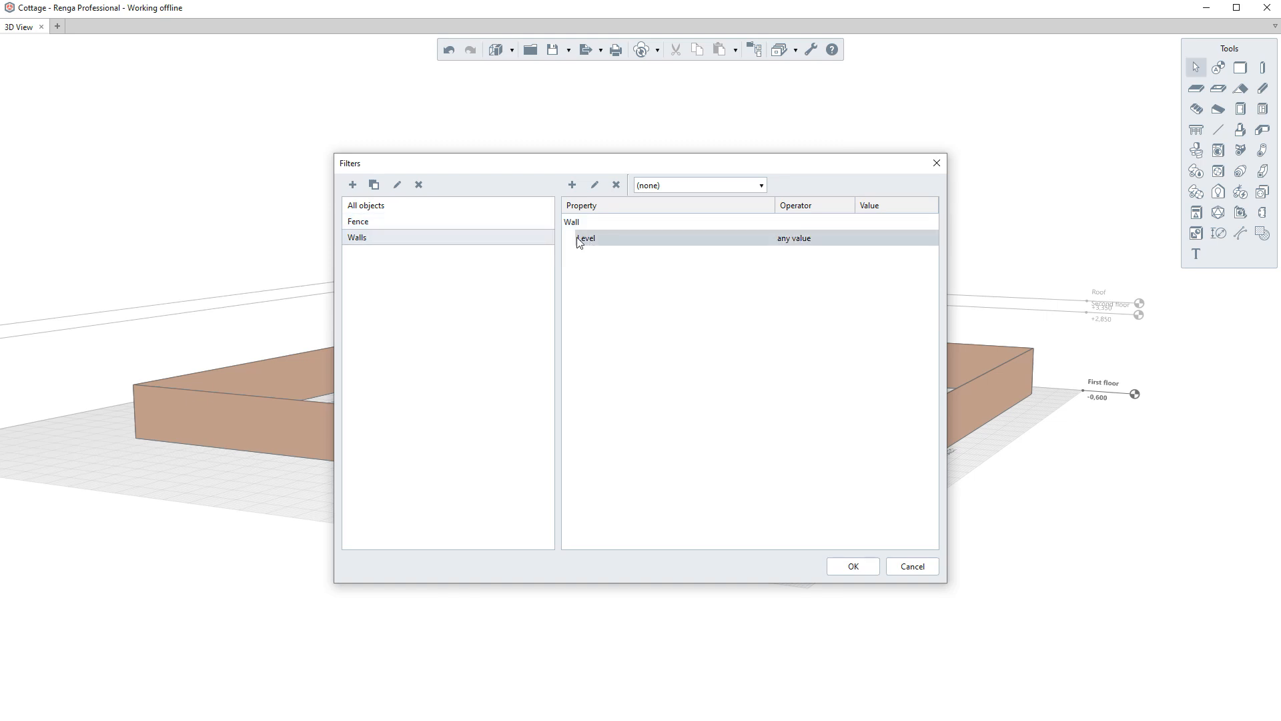
left_click(431, 223)
left_click(865, 569)
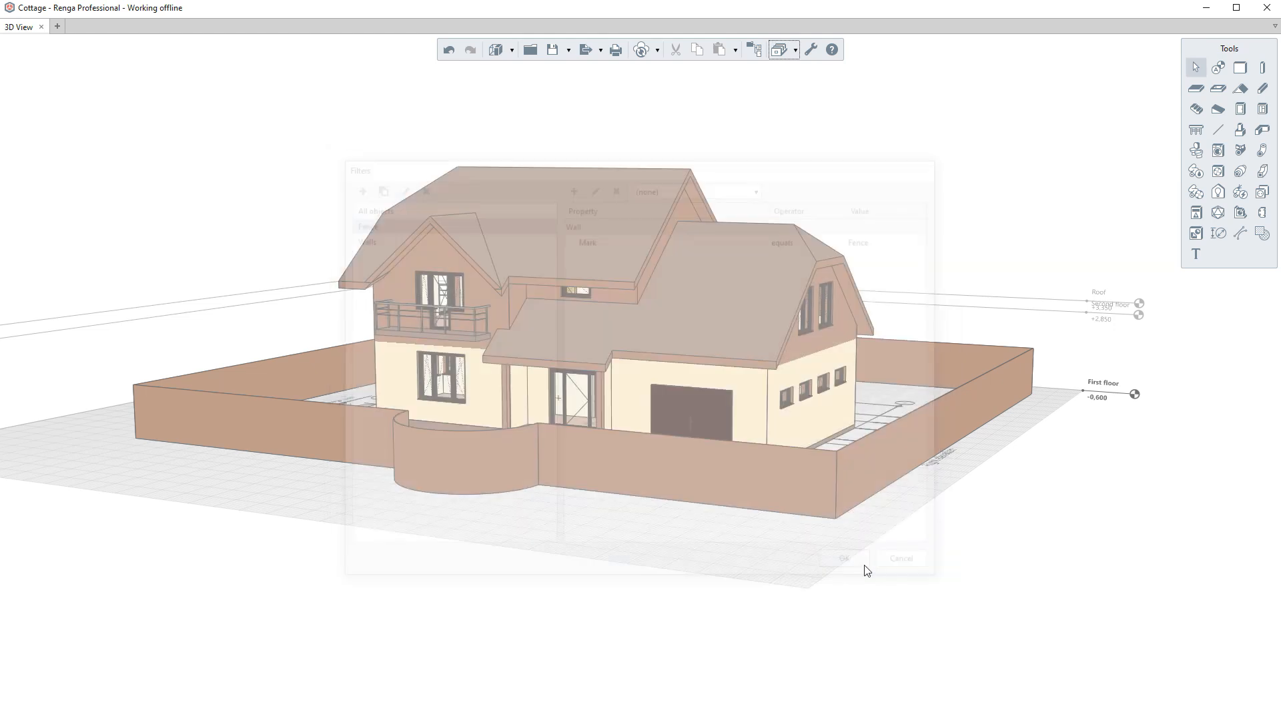
- Select the fence through the Fence filter, then hide the fence through the same filter
mouse_move(704, 521)
right_mouse_down()
mouse_move(686, 519)
mouse_move(695, 537)
right_mouse_up()
right_click(576, 534)
mouse_move(607, 563)
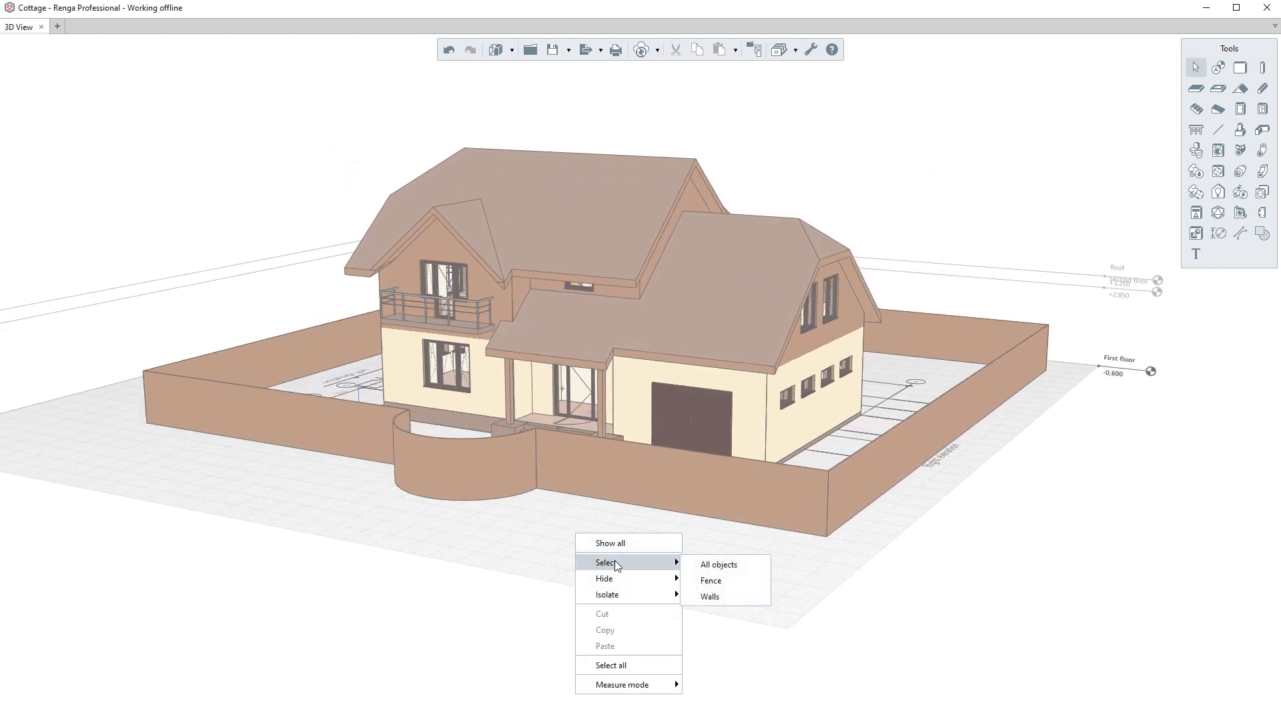
left_click(711, 581)
right_click(624, 536)
mouse_move(668, 583)
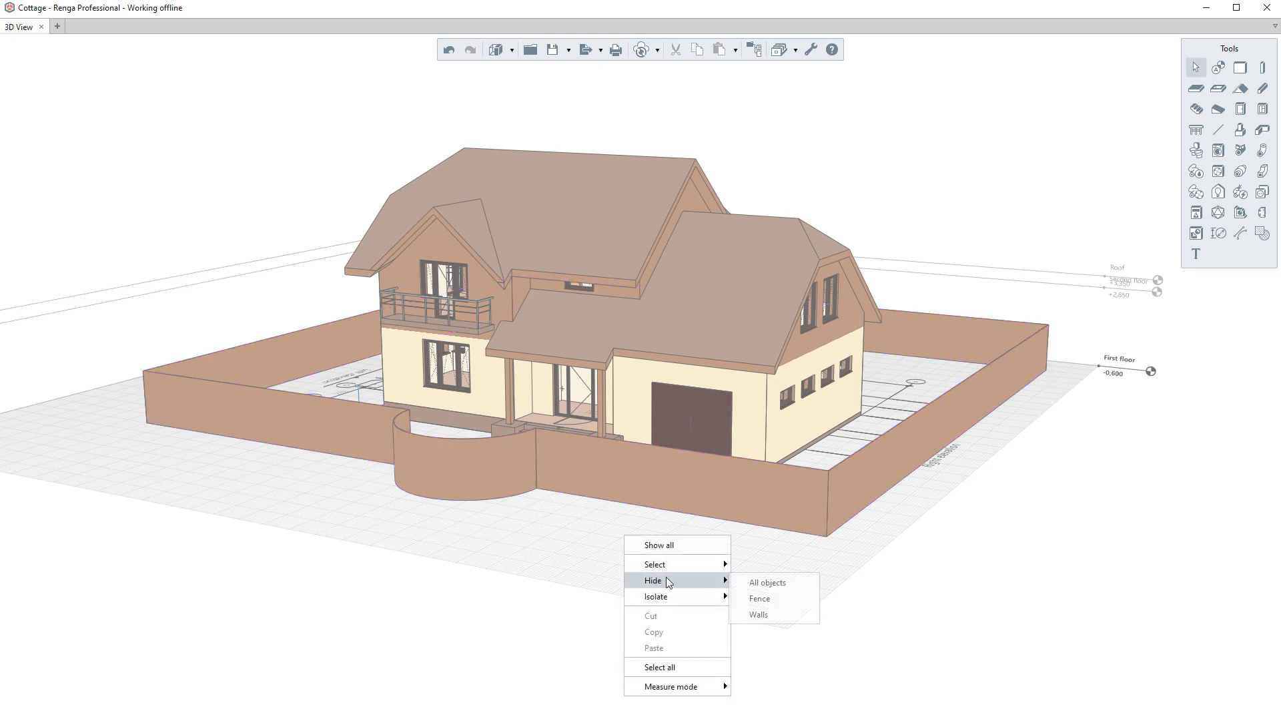
left_click(760, 598)
- Hide the walls through the Walls filter, then show all objects again
right_click(598, 538)
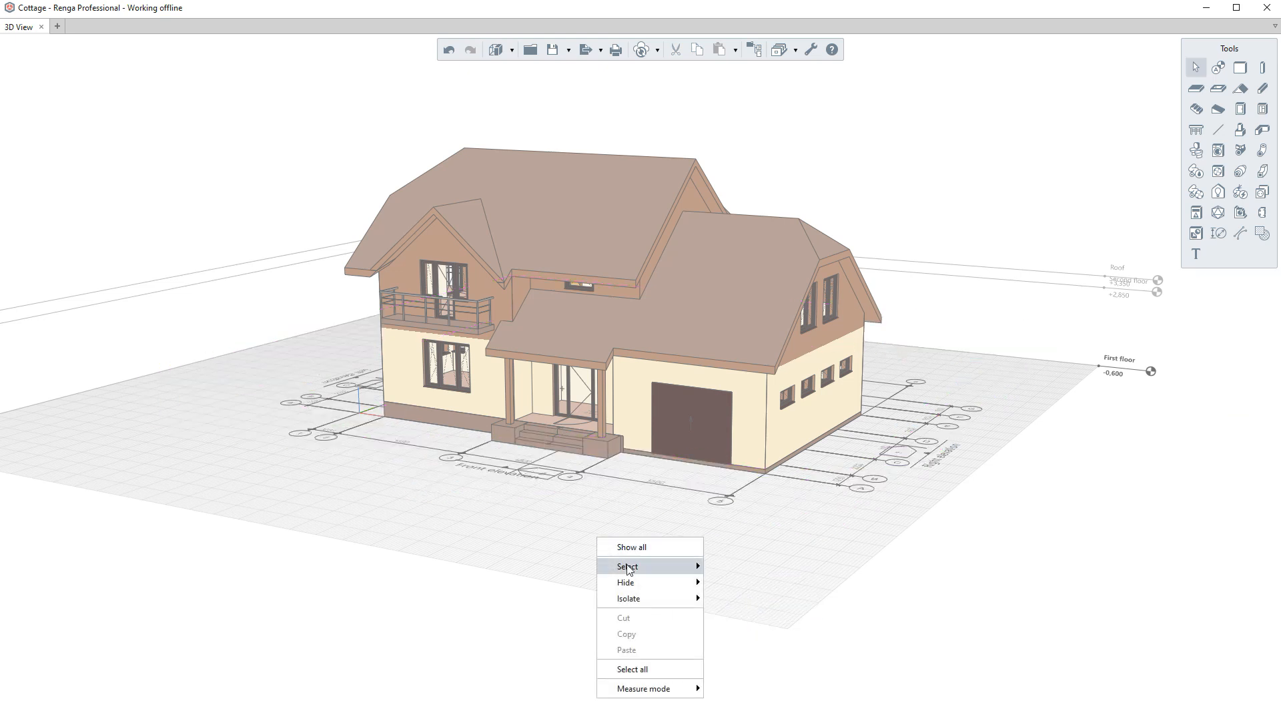
left_click(734, 615)
right_click(686, 593)
left_click(707, 596)
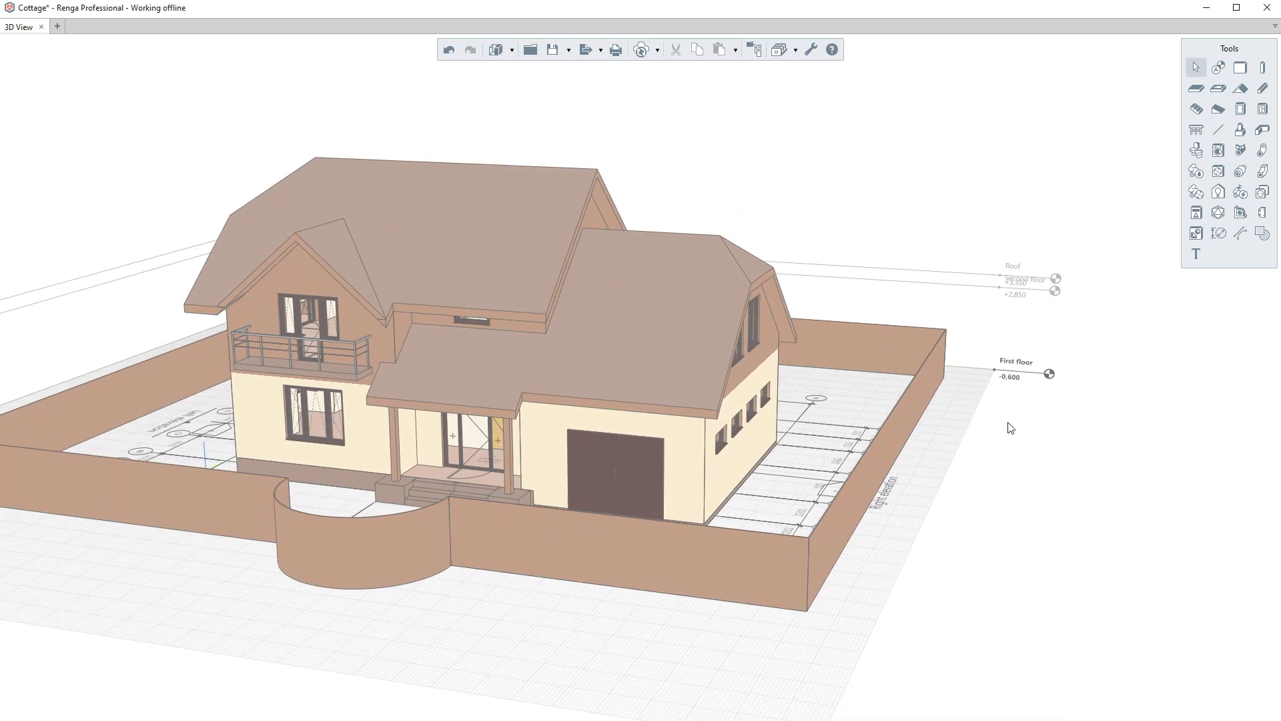
- Isolate the First floor level so only its objects are shown
scroll(1007, 429, "up", 5)
left_click(1026, 378)
right_click(1027, 377)
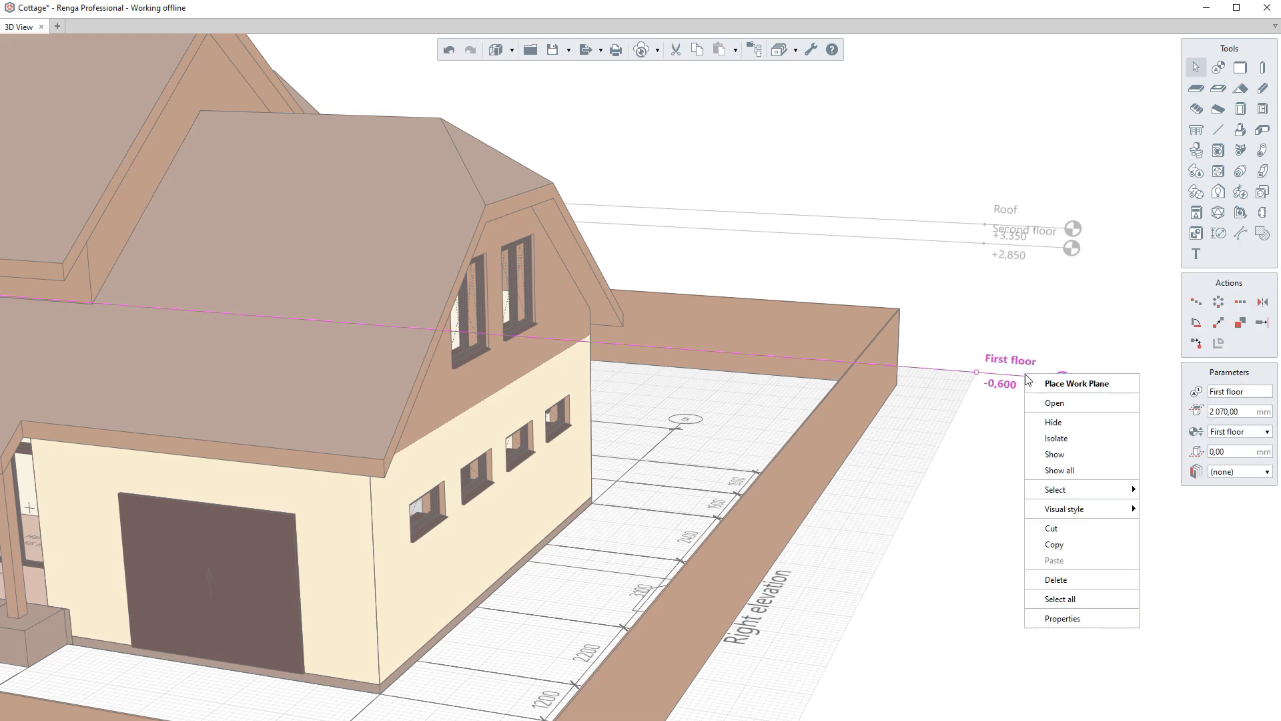
left_click(1053, 440)
right_click_drag(622, 498, 806, 508)
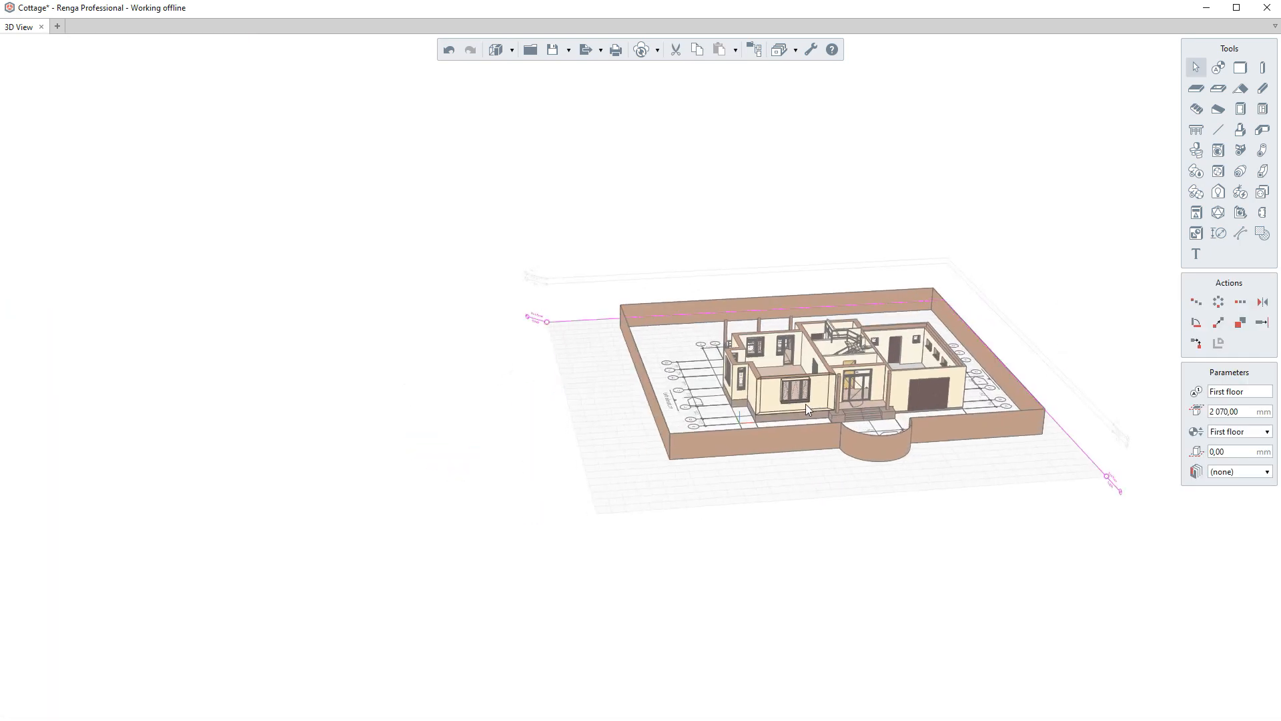
- Select a front exterior wall of the first floor, then clear the selection
scroll(782, 421, "up", 4)
left_click(782, 422)
scroll(782, 422, "up", 2)
middle_click_drag(782, 422, 631, 441)
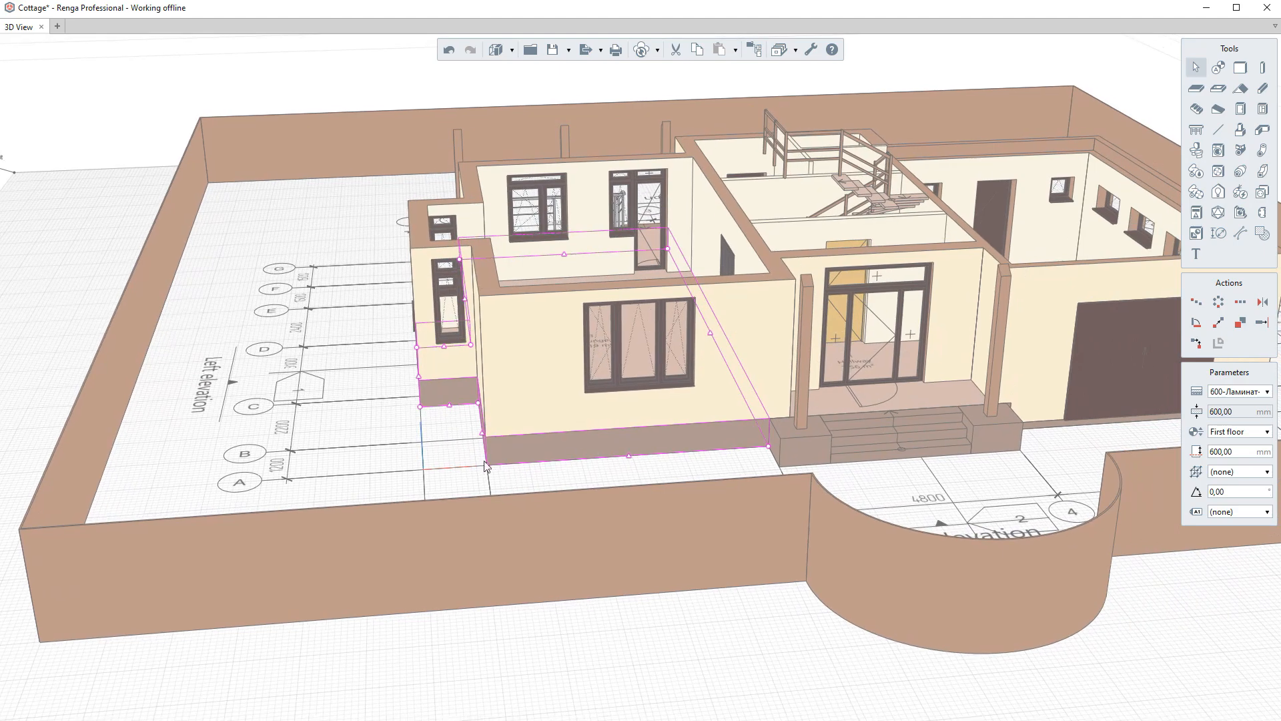
scroll(497, 458, "up", 2)
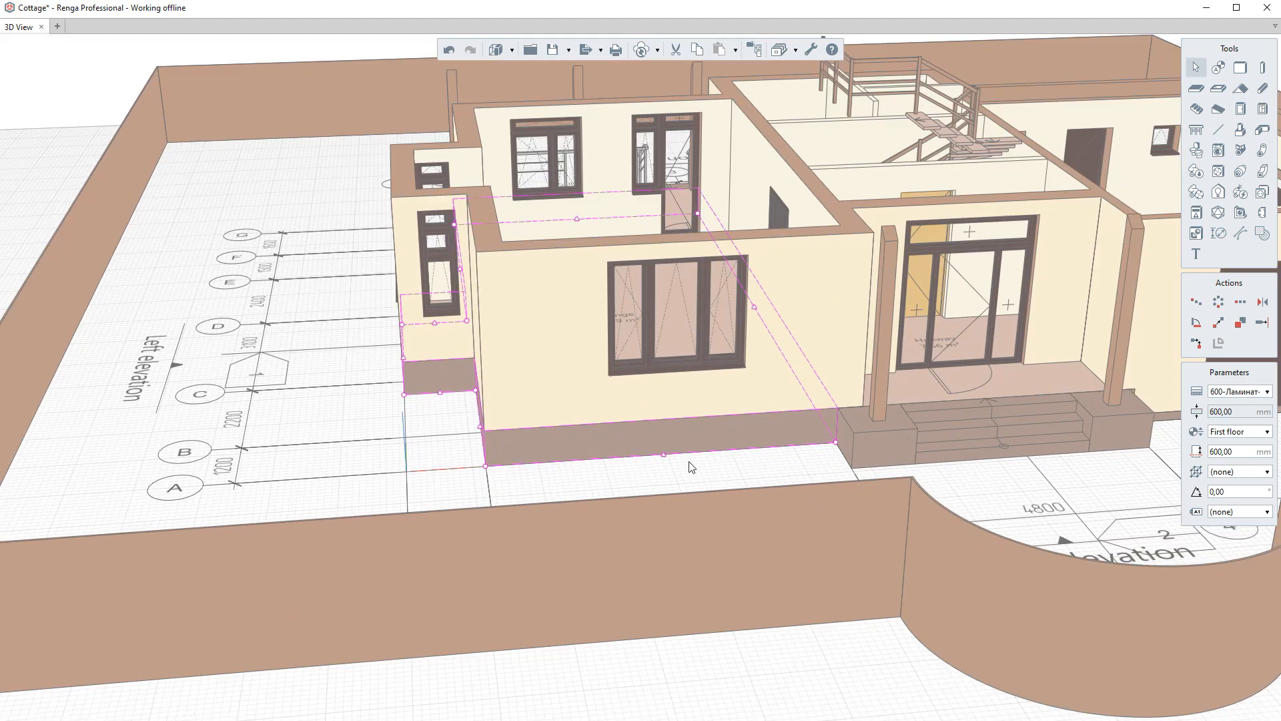
left_click(760, 463)
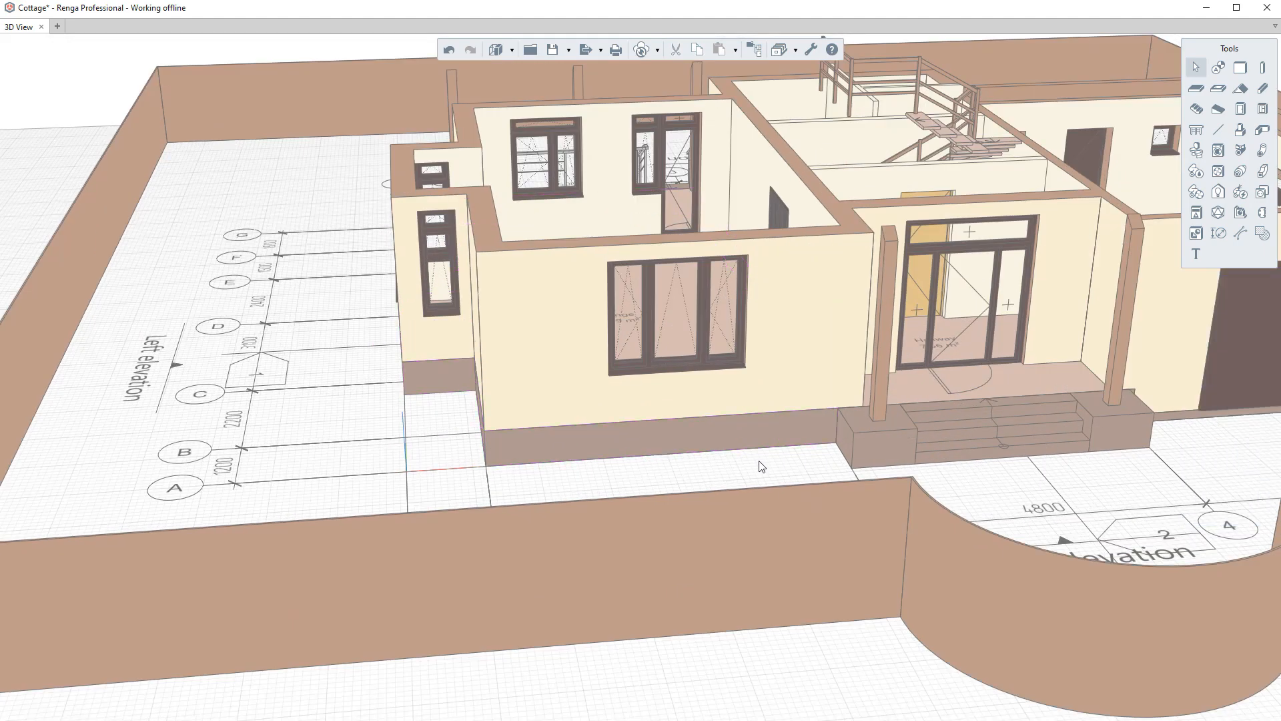
scroll(642, 431, "down", 2)
middle_click_drag(642, 432, 542, 414)
right_click_drag(542, 414, 608, 456)
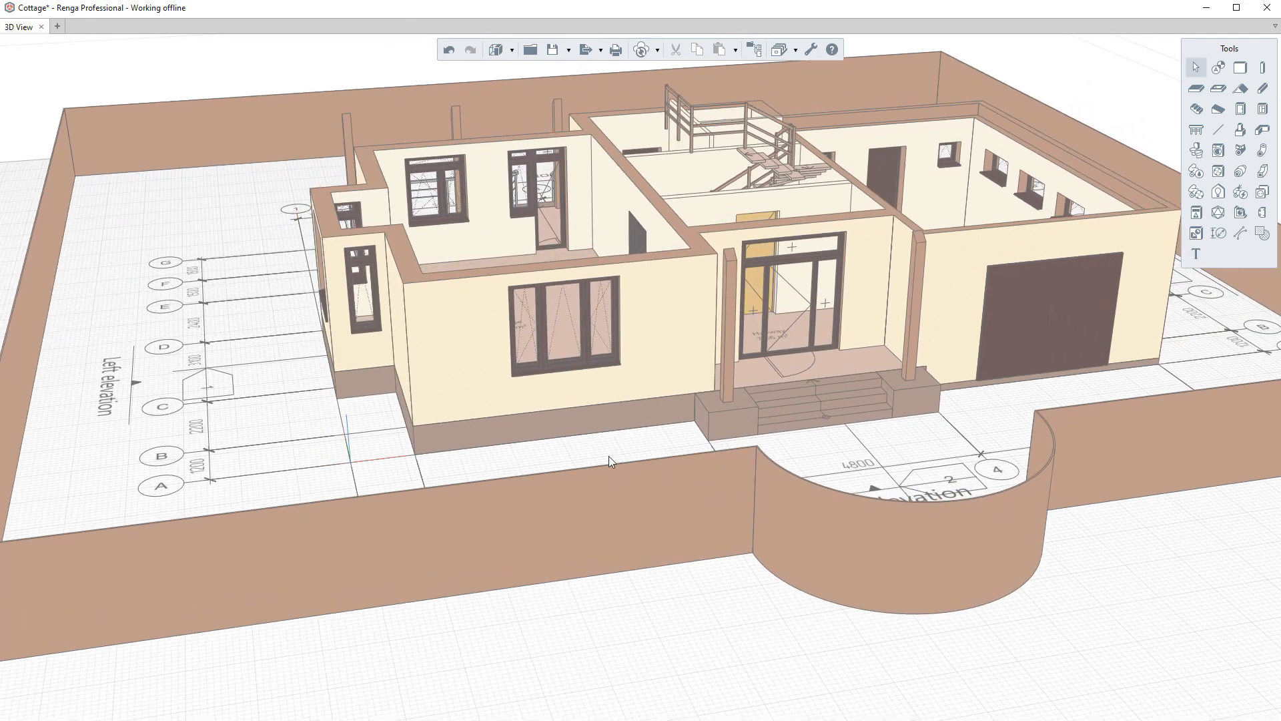
- Move the porch column out in front of the fence
left_click(727, 383)
scroll(639, 367, "down", 2)
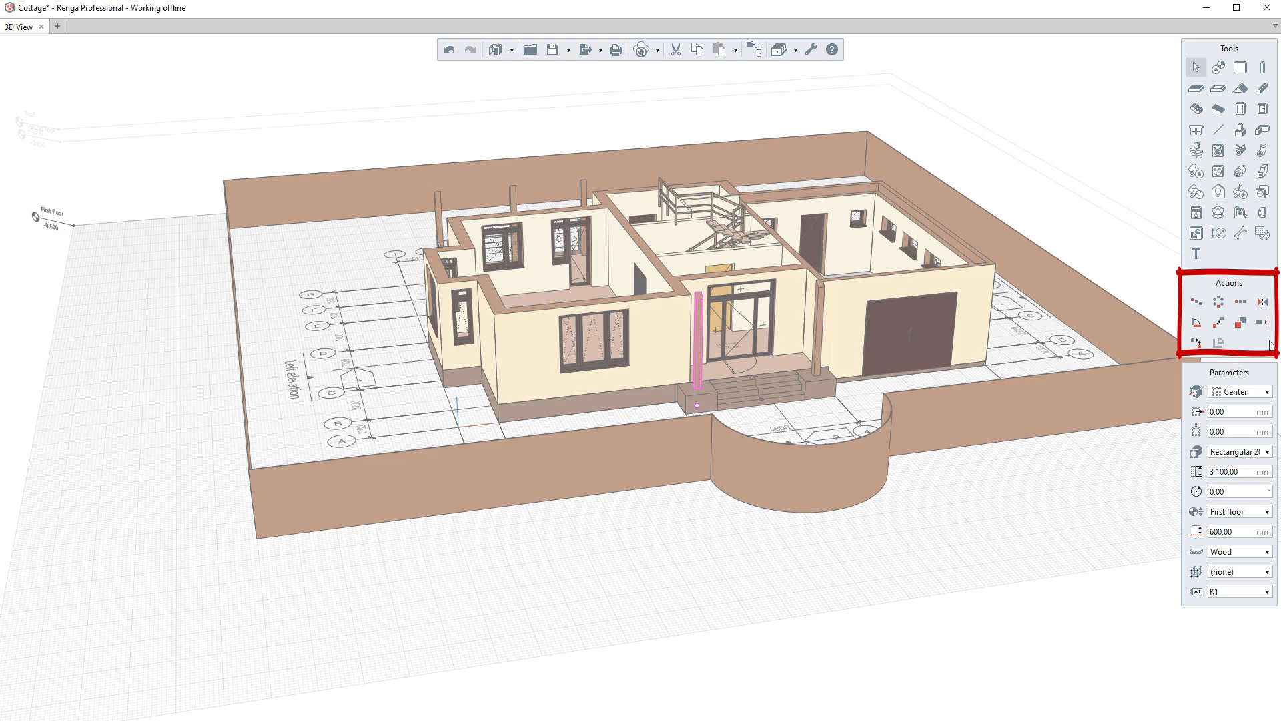
left_click(1240, 322)
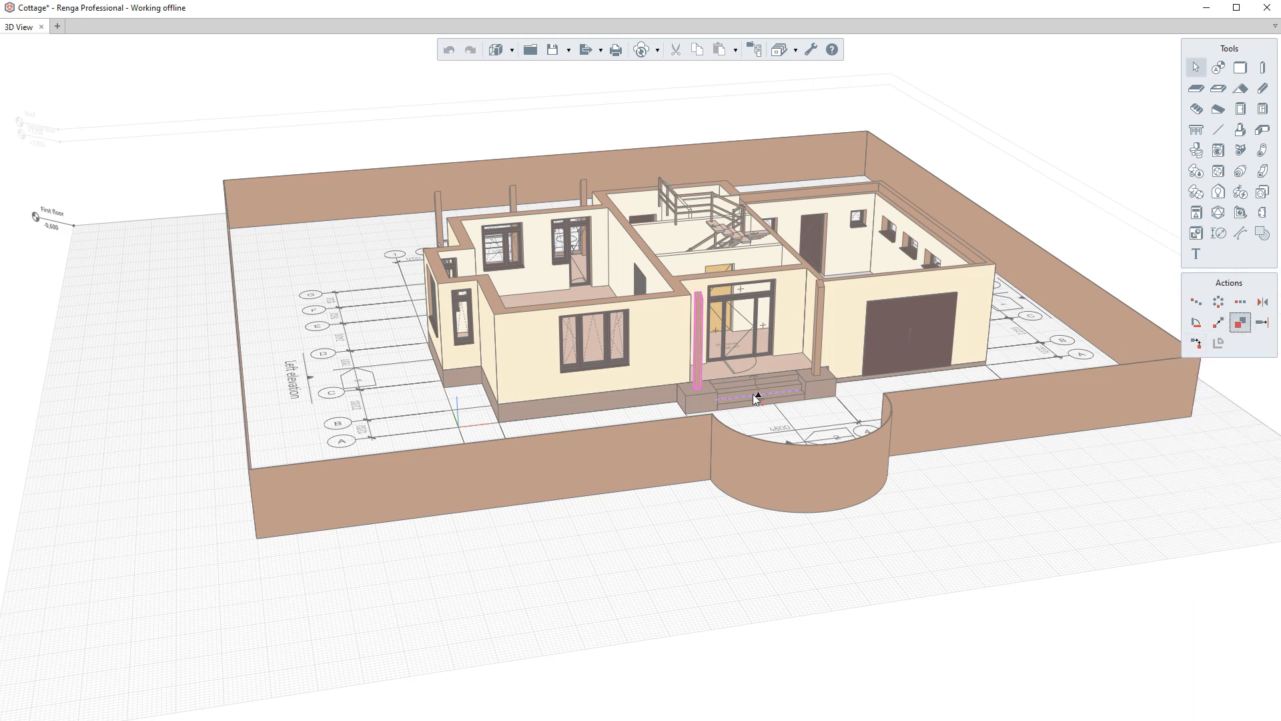
left_click(697, 404)
left_click(429, 610)
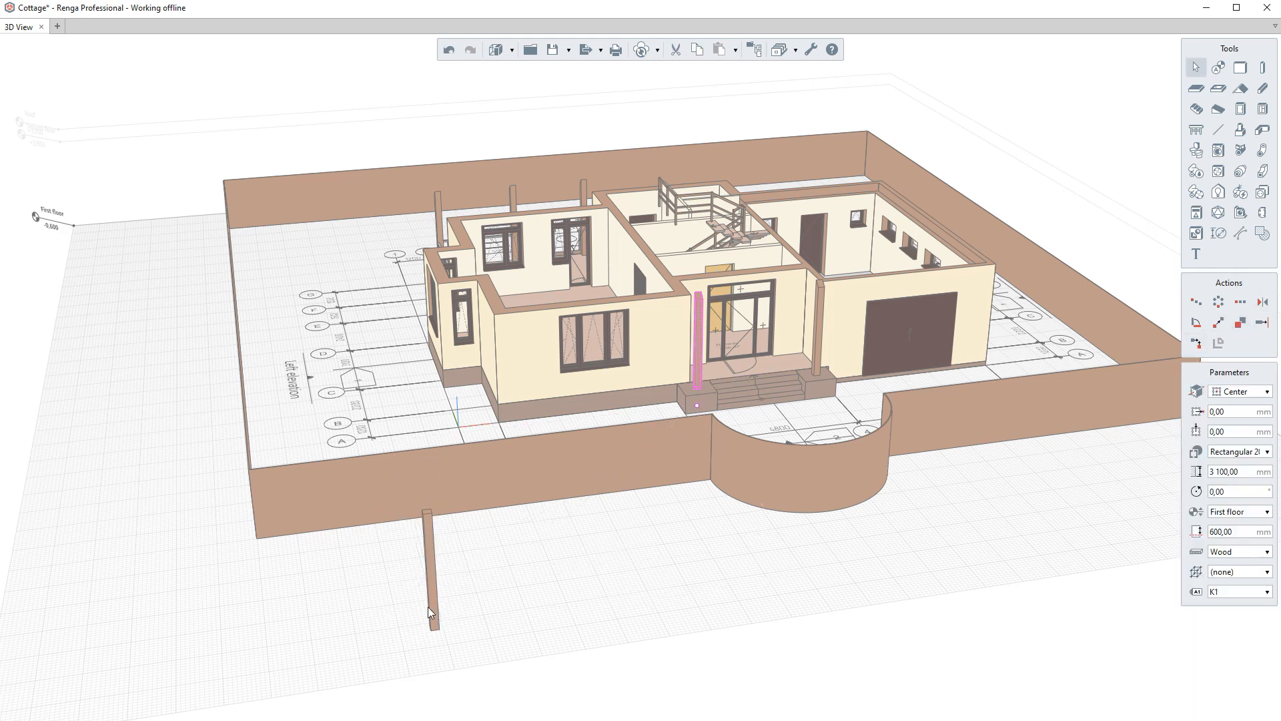
- Preview linear and polar copies of the moved column without applying them
left_click(1197, 303)
left_click(256, 538)
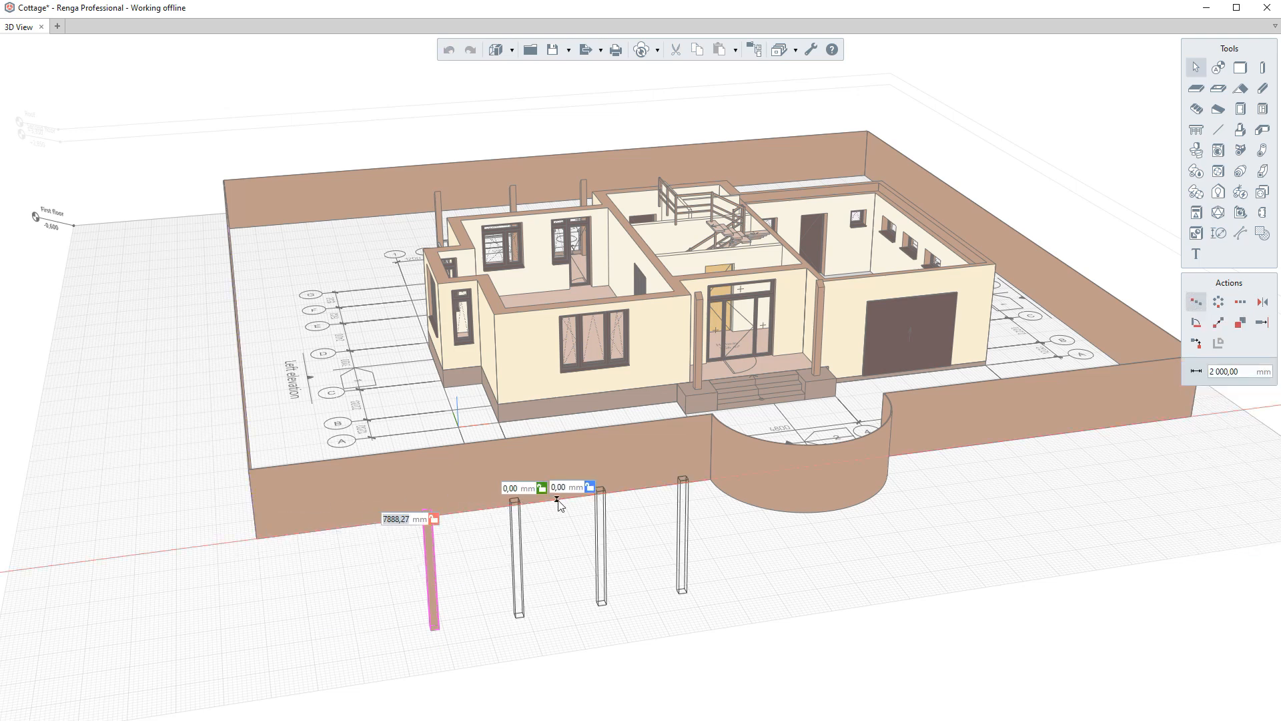
key("Escape")
left_click(1218, 303)
scroll(586, 299, "down", 3)
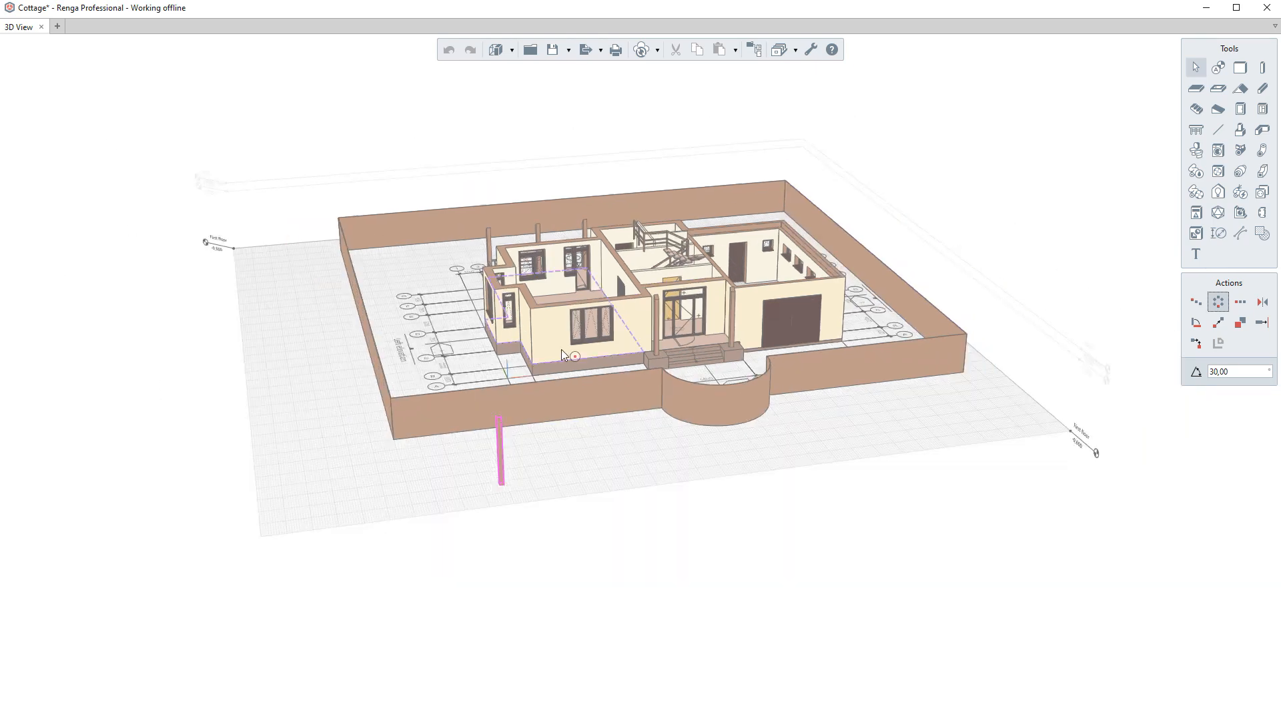
left_click(525, 533)
left_click(503, 482)
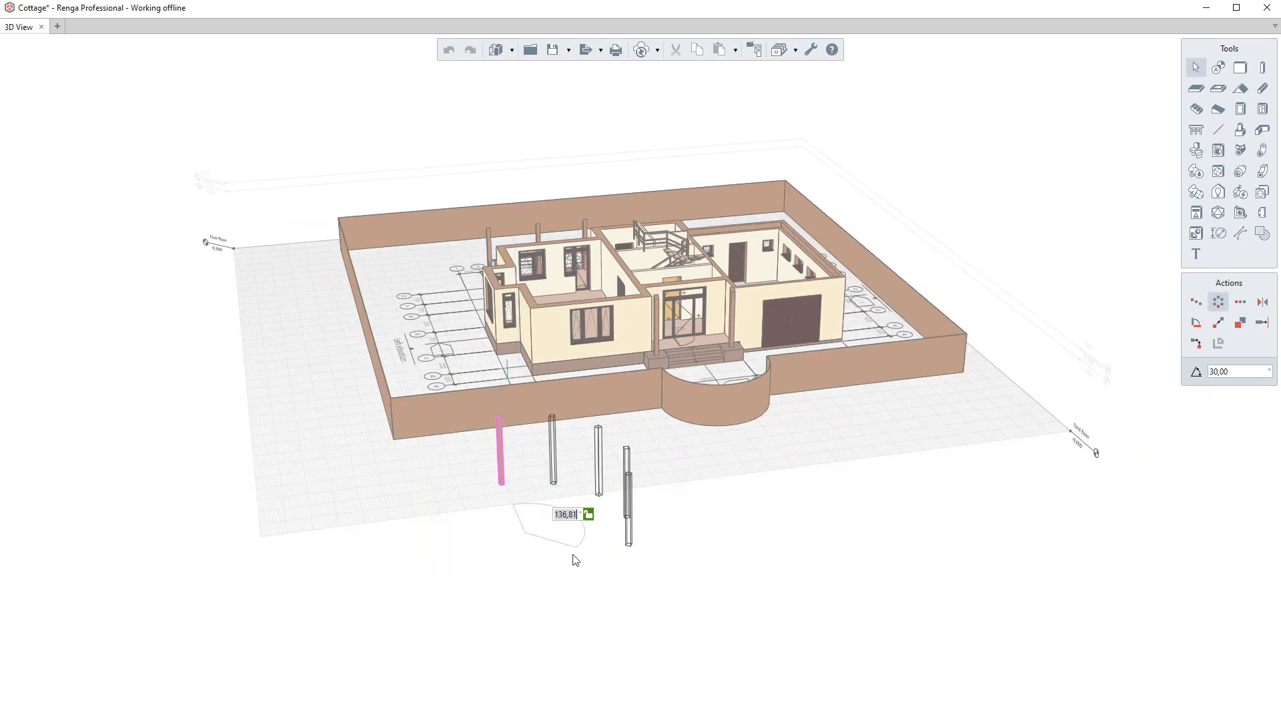
key("Escape")
key("Escape")
- Mirror the curved fence wall to create a copy in front of the fence
left_click(702, 412)
left_click(1240, 302)
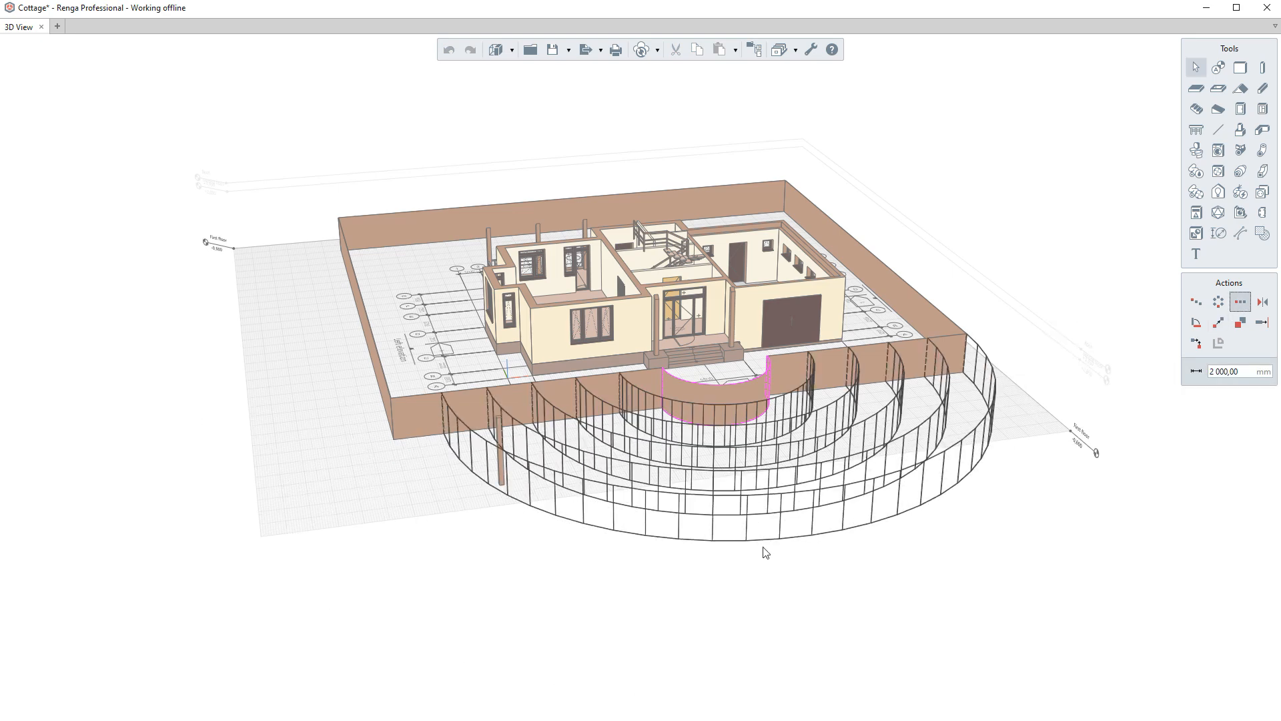
key("Escape")
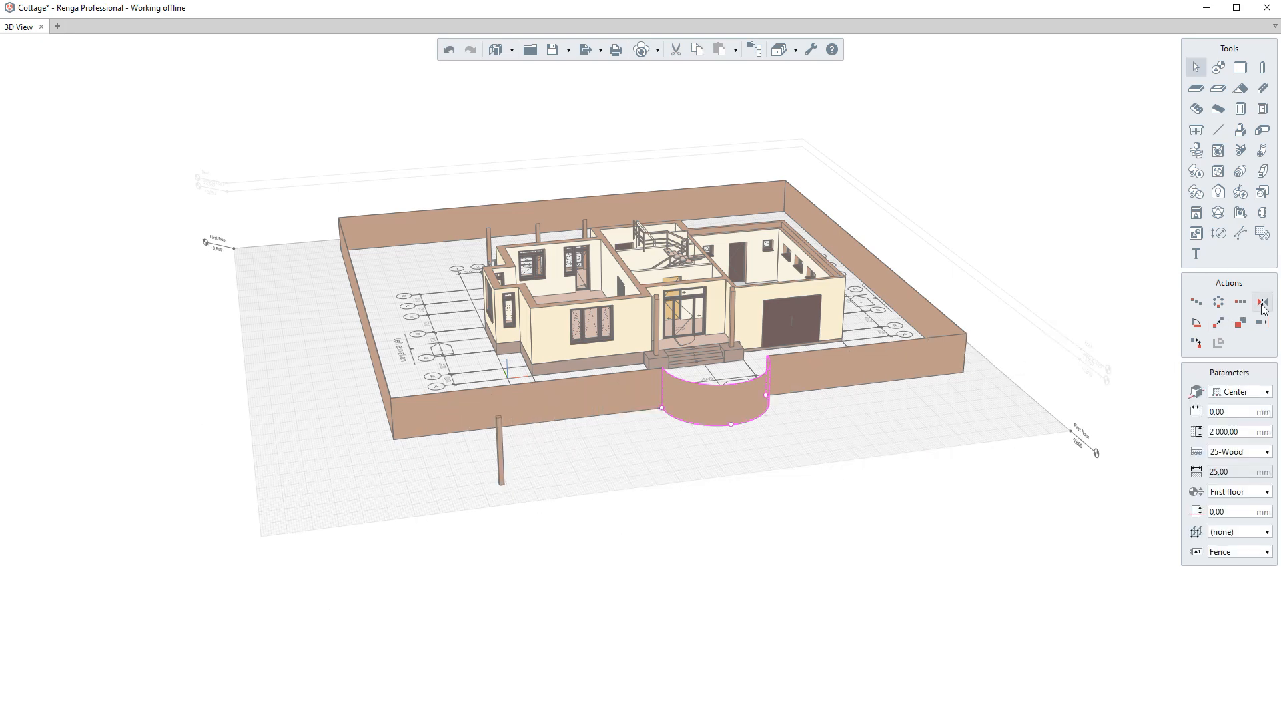
left_click(1261, 304)
scroll(690, 461, "up", 2)
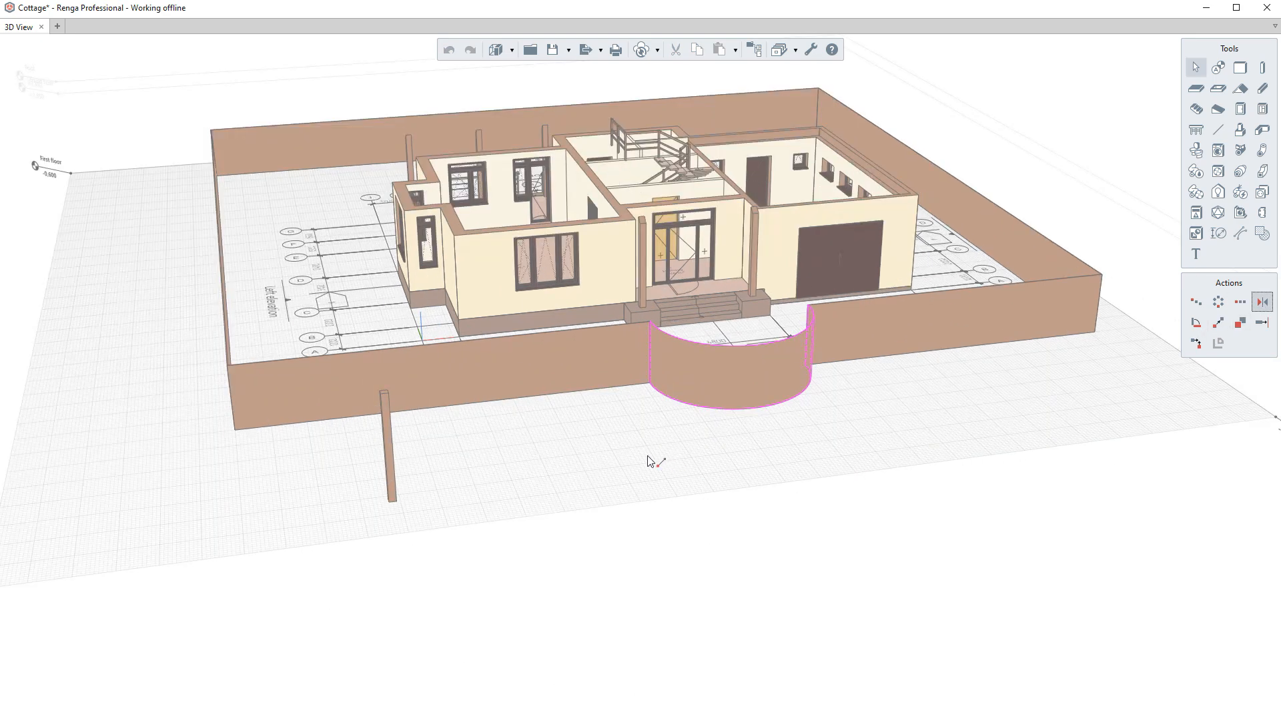
left_click(938, 419)
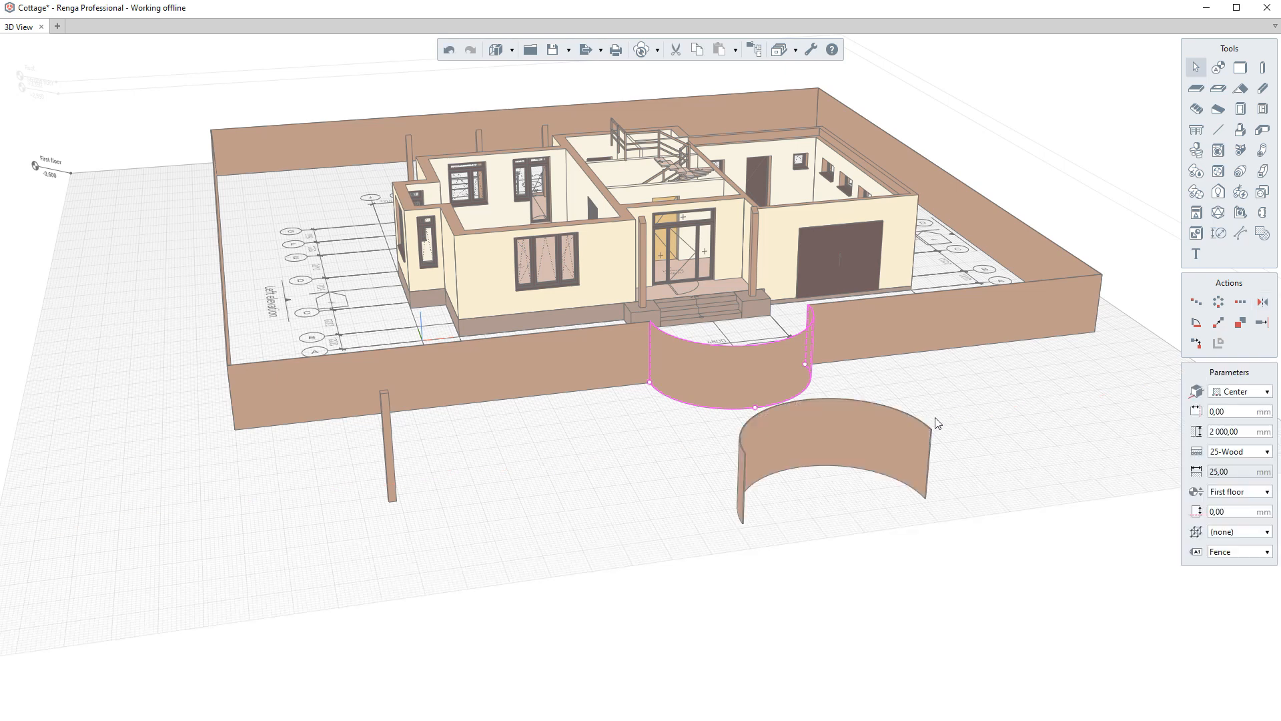
- Rotate the mirrored curved fence wall around a point at its middle
left_click(1197, 323)
scroll(901, 400, "down", 3)
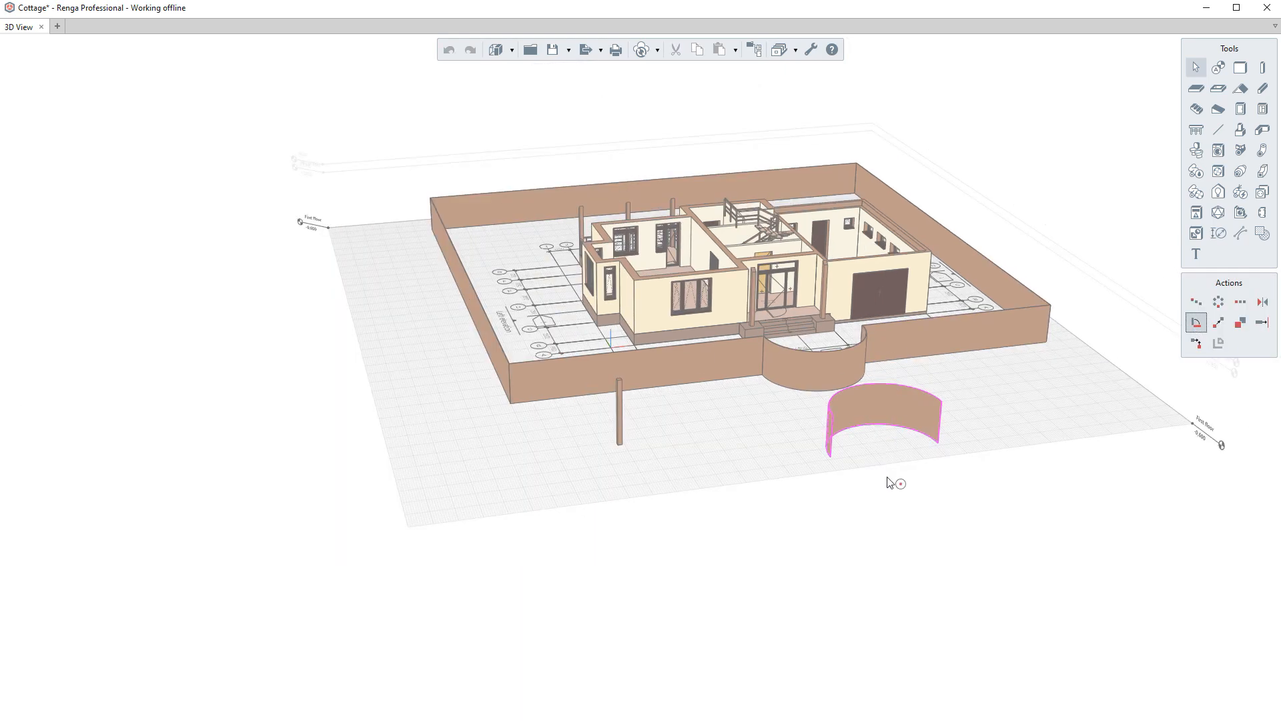
left_click(879, 430)
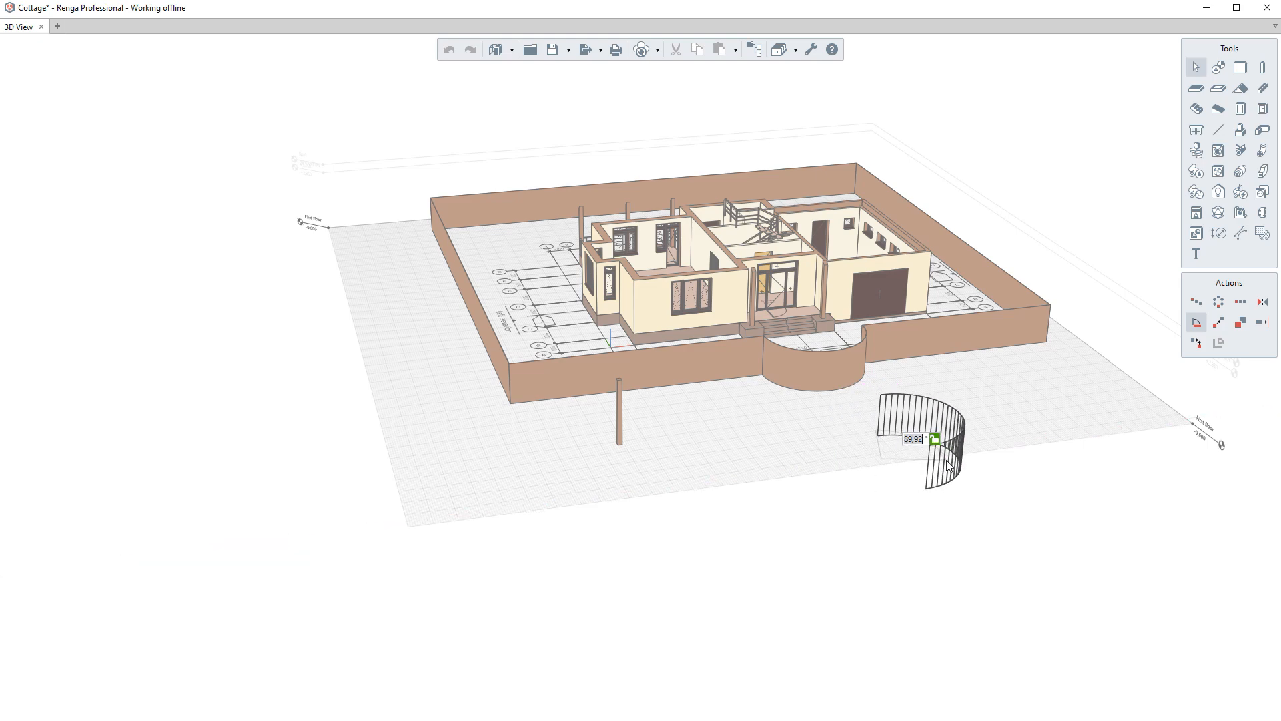
left_click(947, 461)
left_click(638, 438)
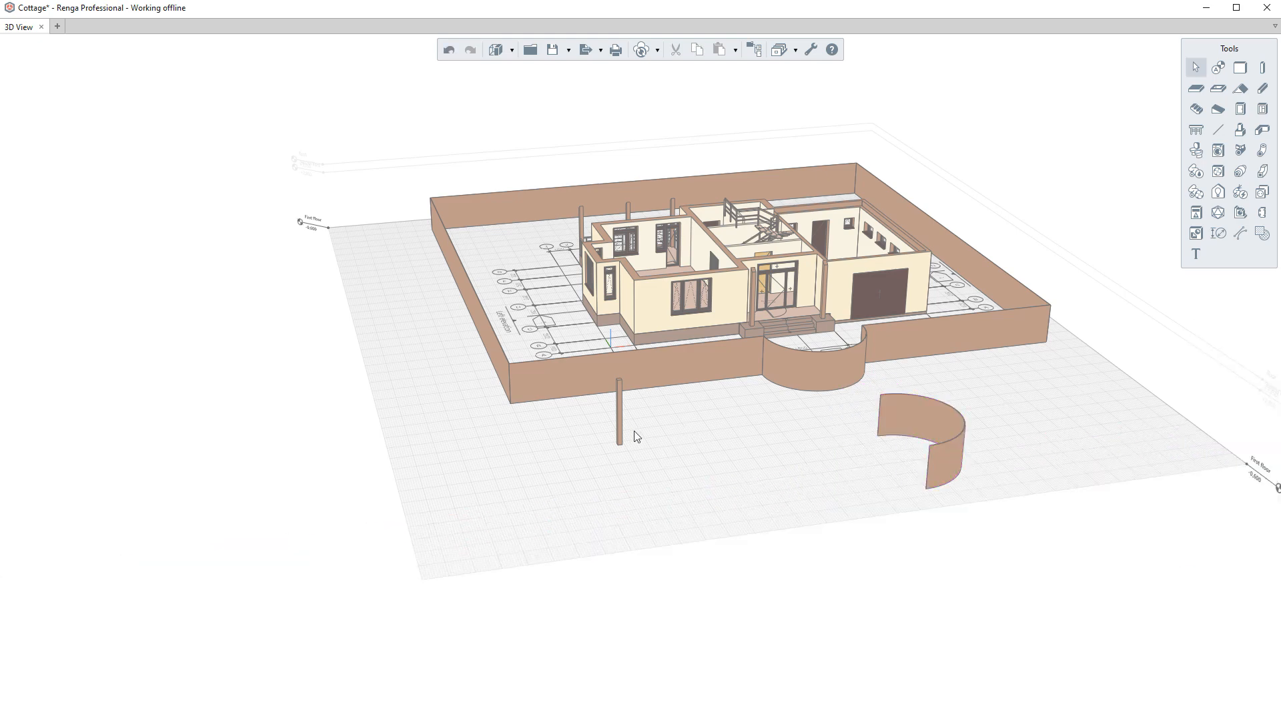
- Move the column 5000 mm along the fence's front edge
left_click(621, 431)
scroll(621, 431, "up", 3)
left_click(1219, 323)
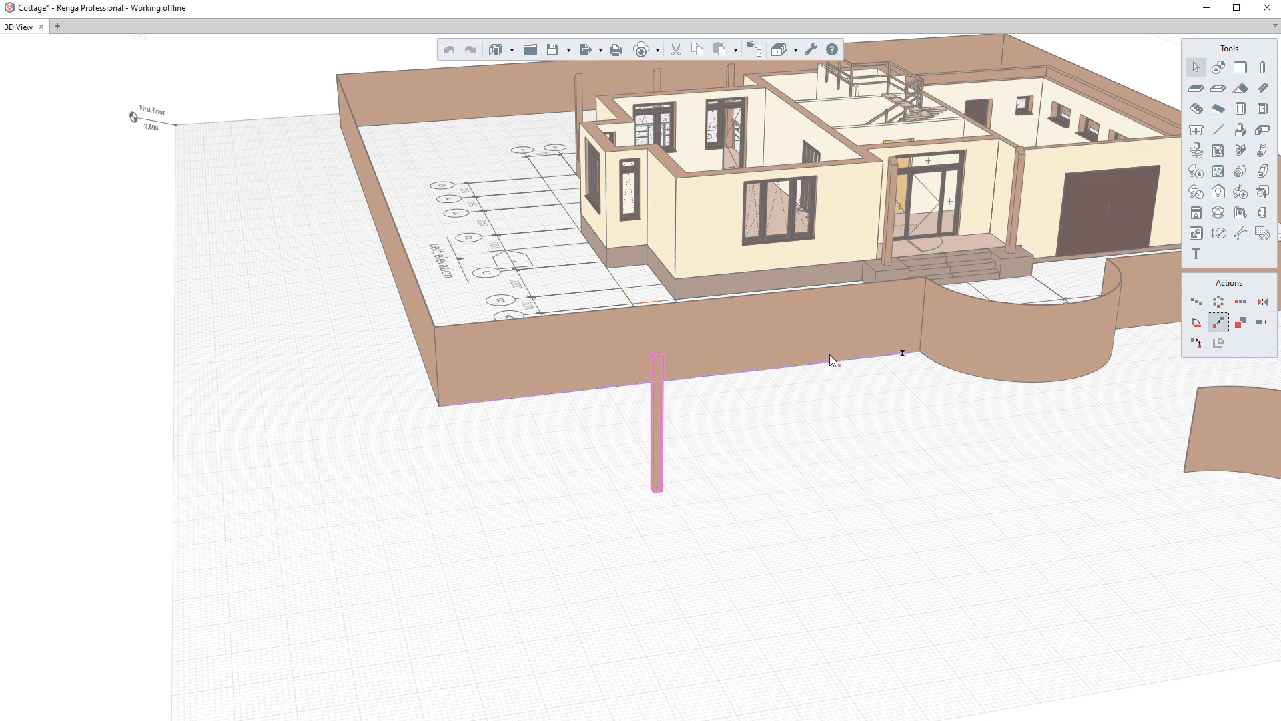
left_click(438, 407)
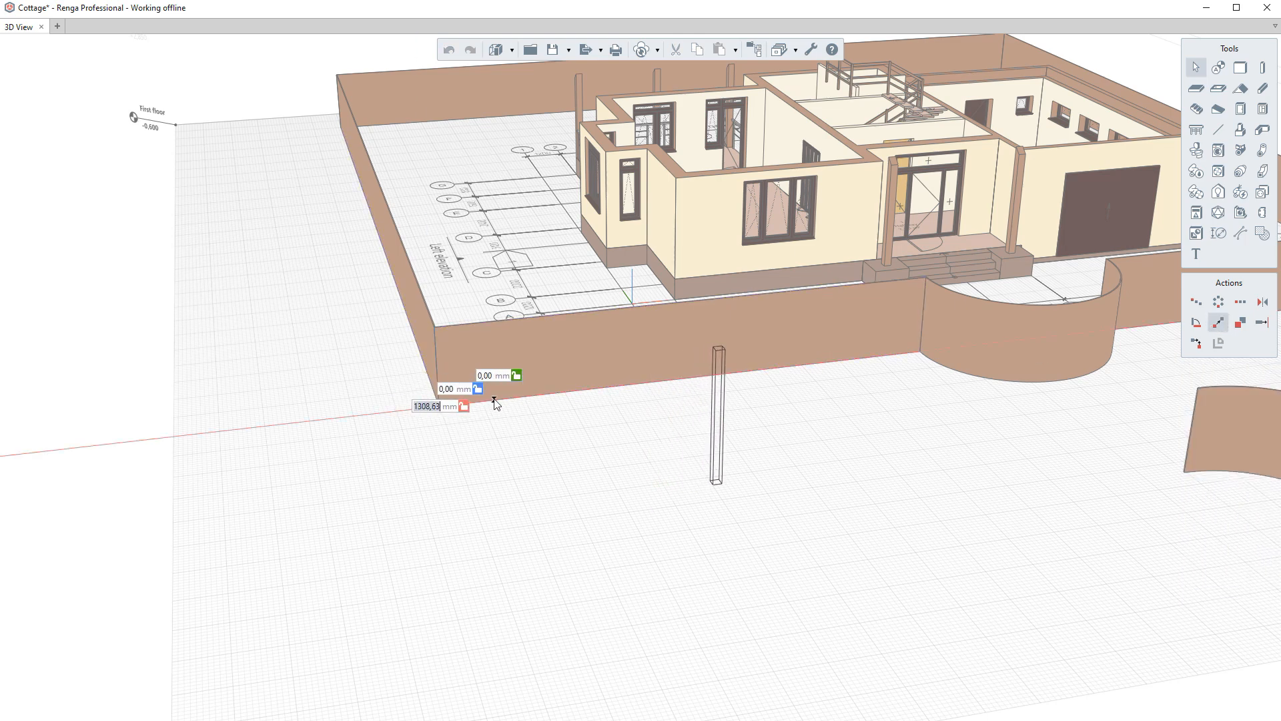
type("5000")
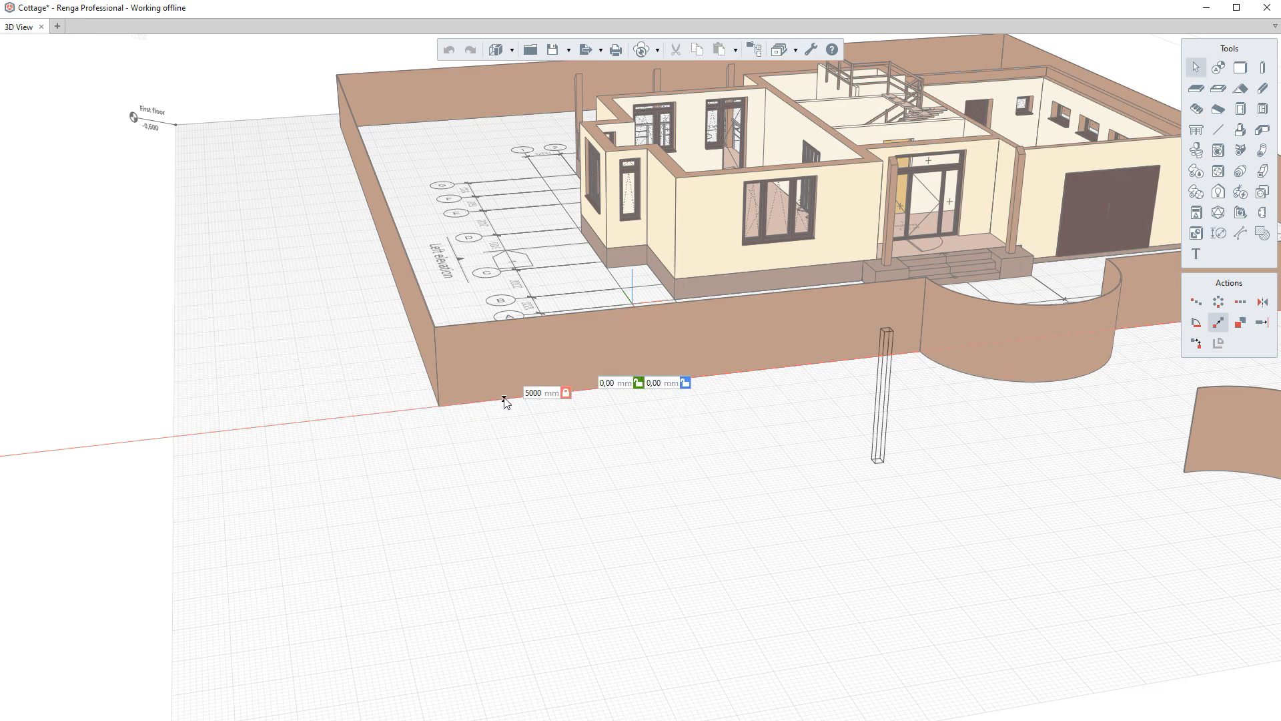
key("Return")
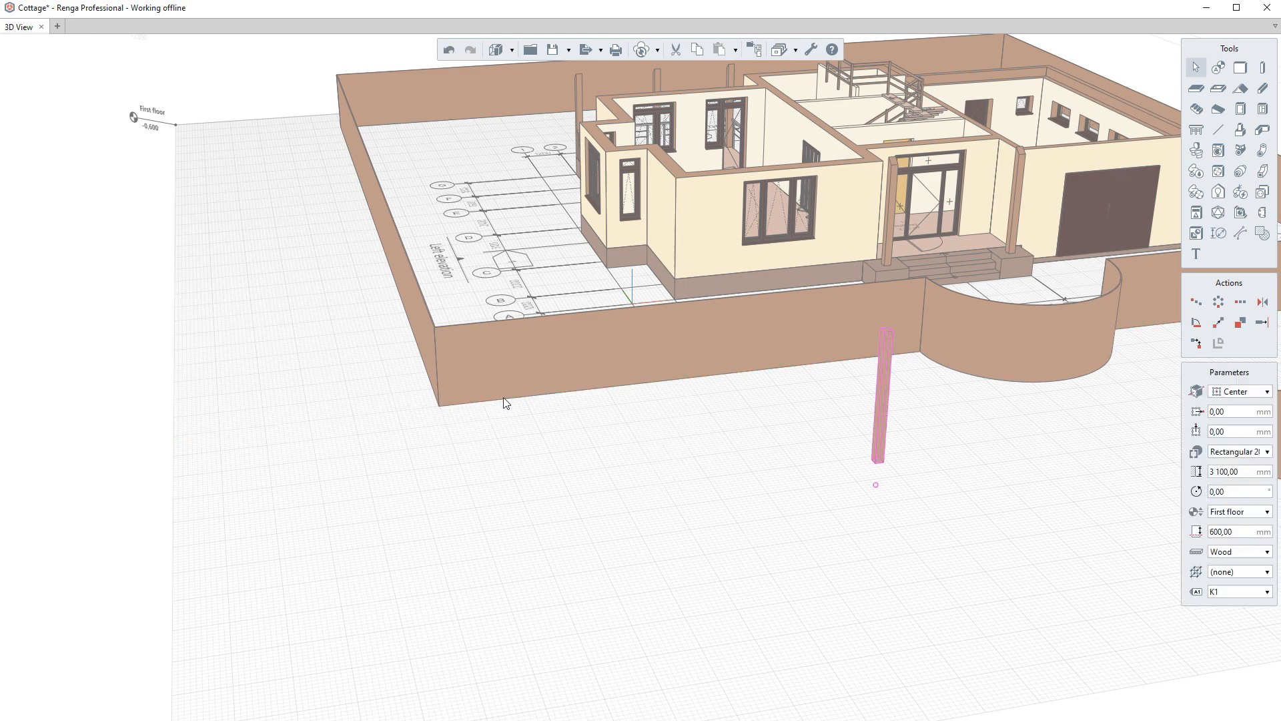
- Extend the WC partition wall across the vestibule to the opposite wall
left_click(421, 420)
scroll(418, 422, "down", 3)
right_click_drag(683, 346, 793, 270)
middle_click_drag(803, 223, 683, 360)
scroll(658, 293, "up", 4)
right_click_drag(658, 300, 554, 387)
scroll(554, 387, "up", 3)
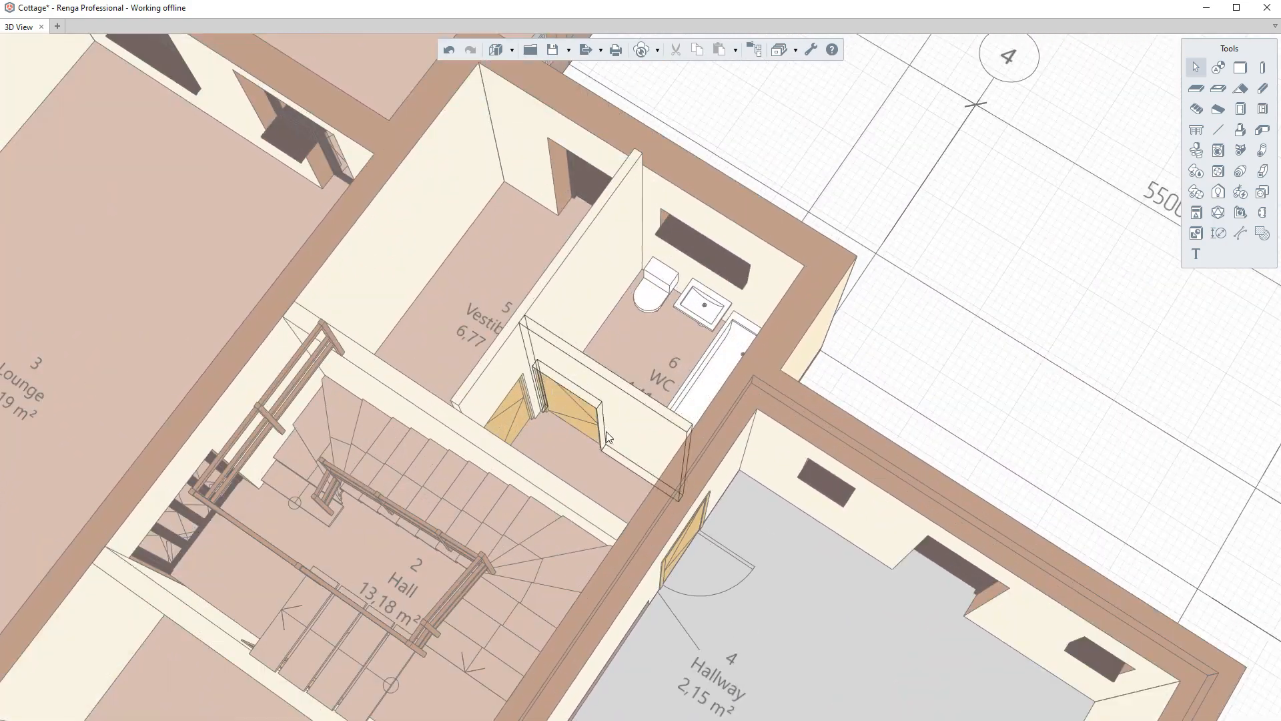
right_click_drag(606, 424, 607, 439)
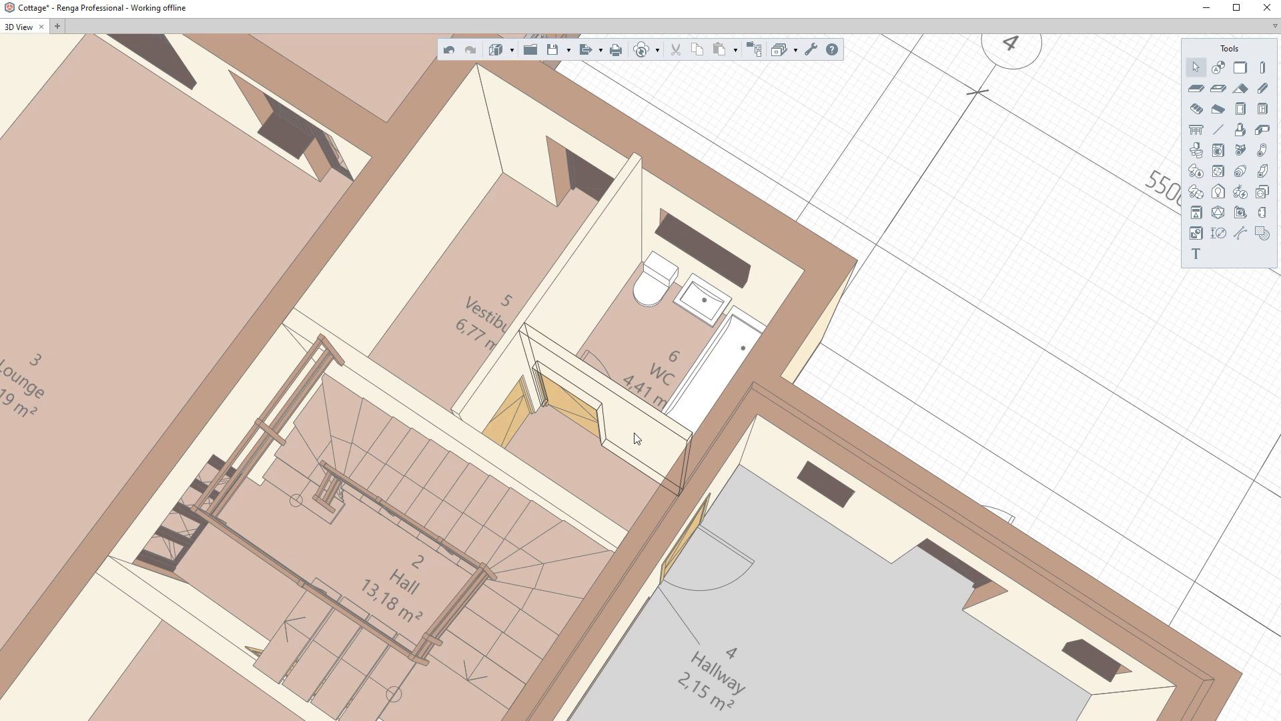
left_click(635, 438)
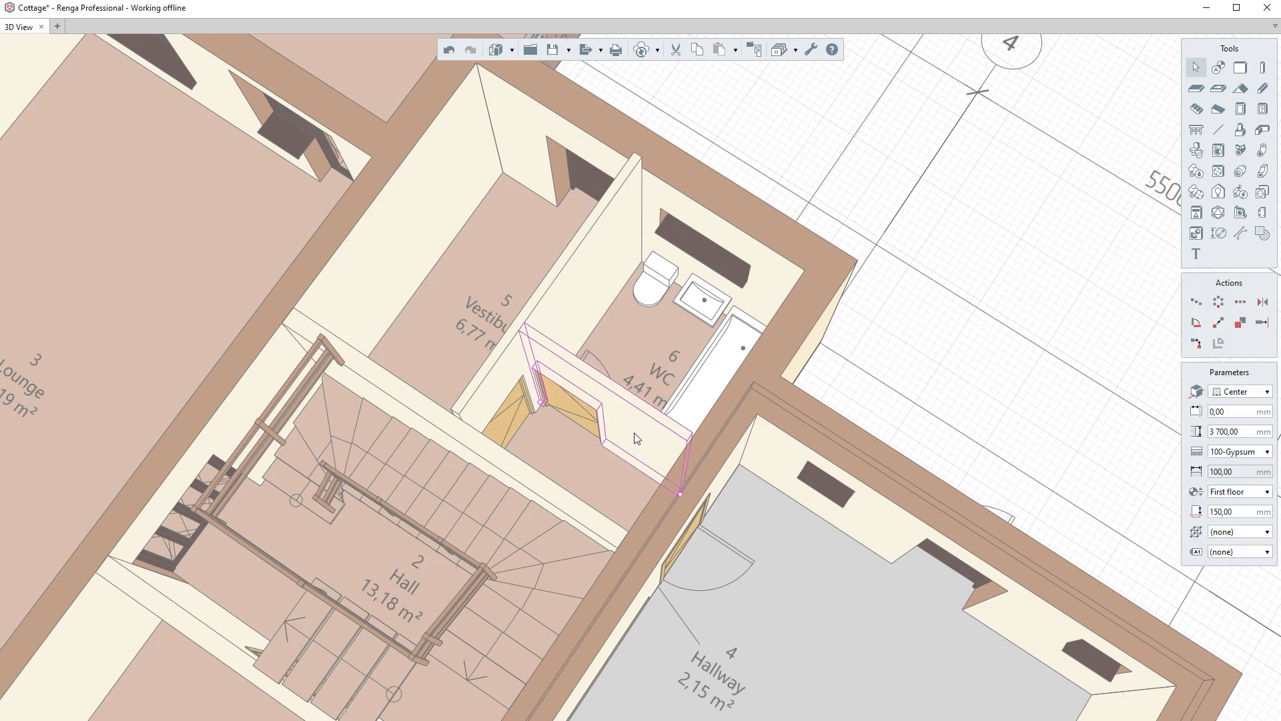
left_click(1262, 323)
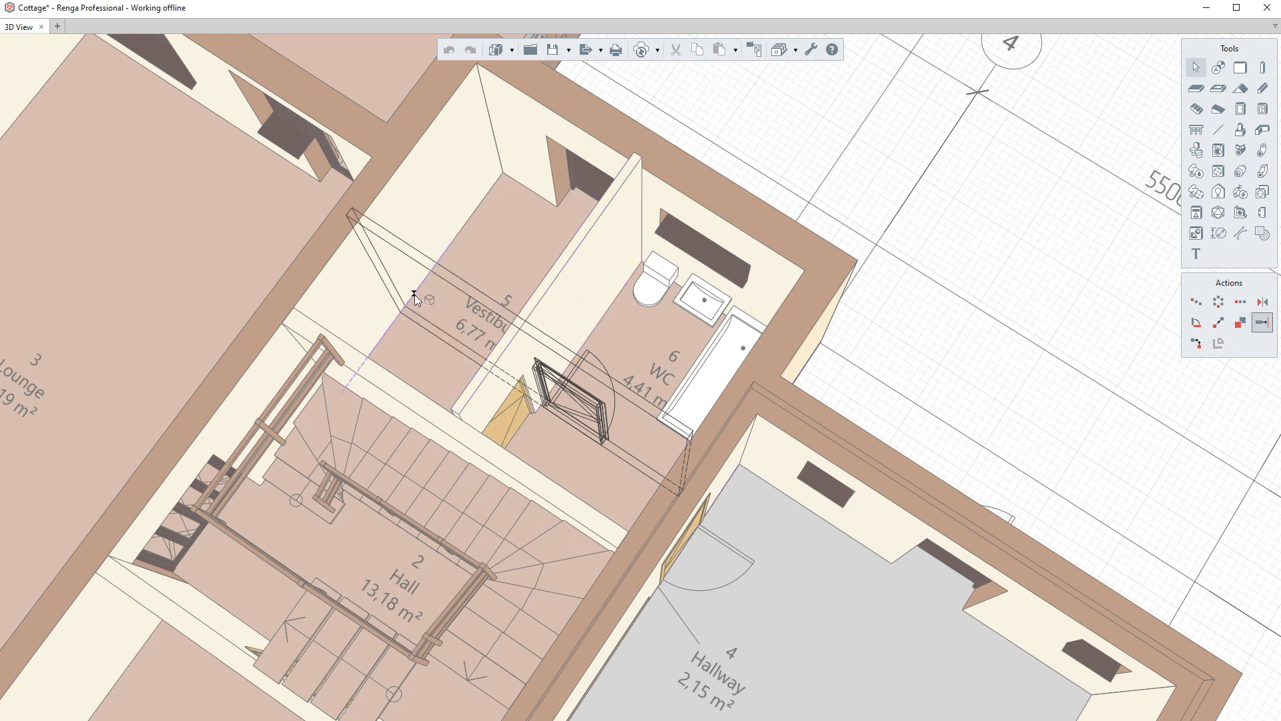
left_click(414, 296)
middle_click_drag(414, 302, 502, 399)
key("Escape")
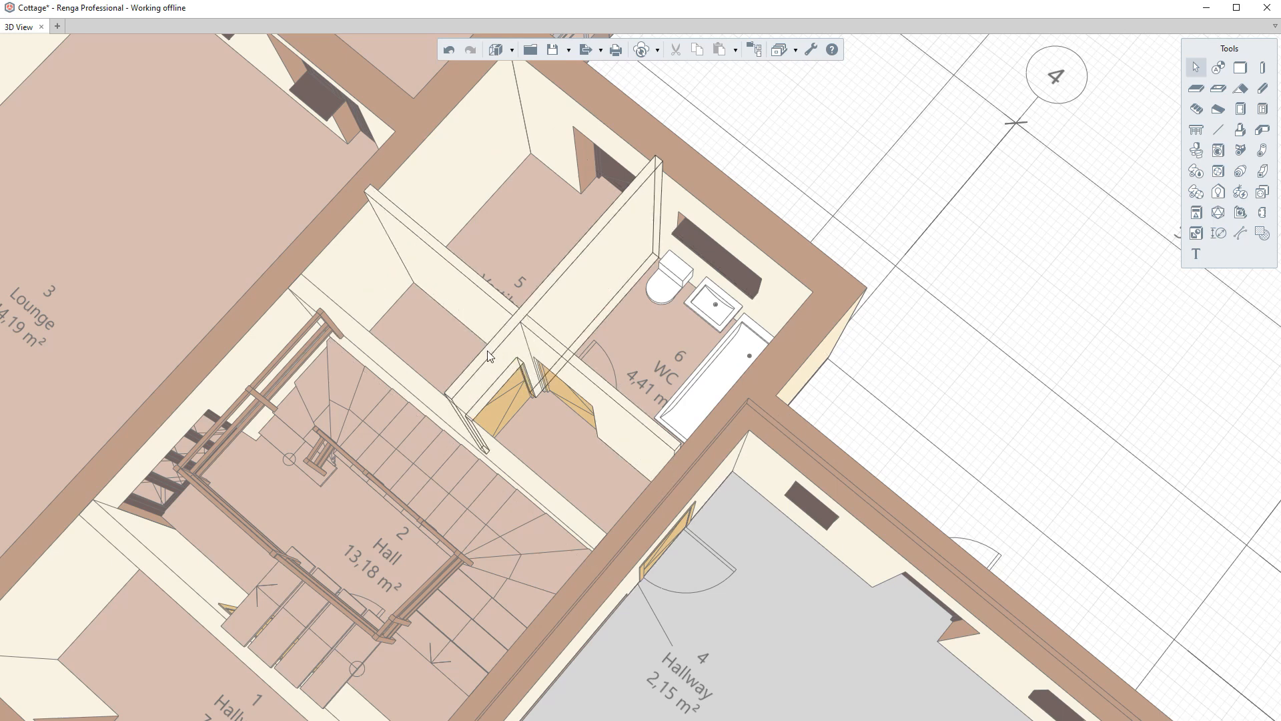
- Trim or extend the WC partition wall and the vestibule wall to meet at a corner
left_click(488, 367)
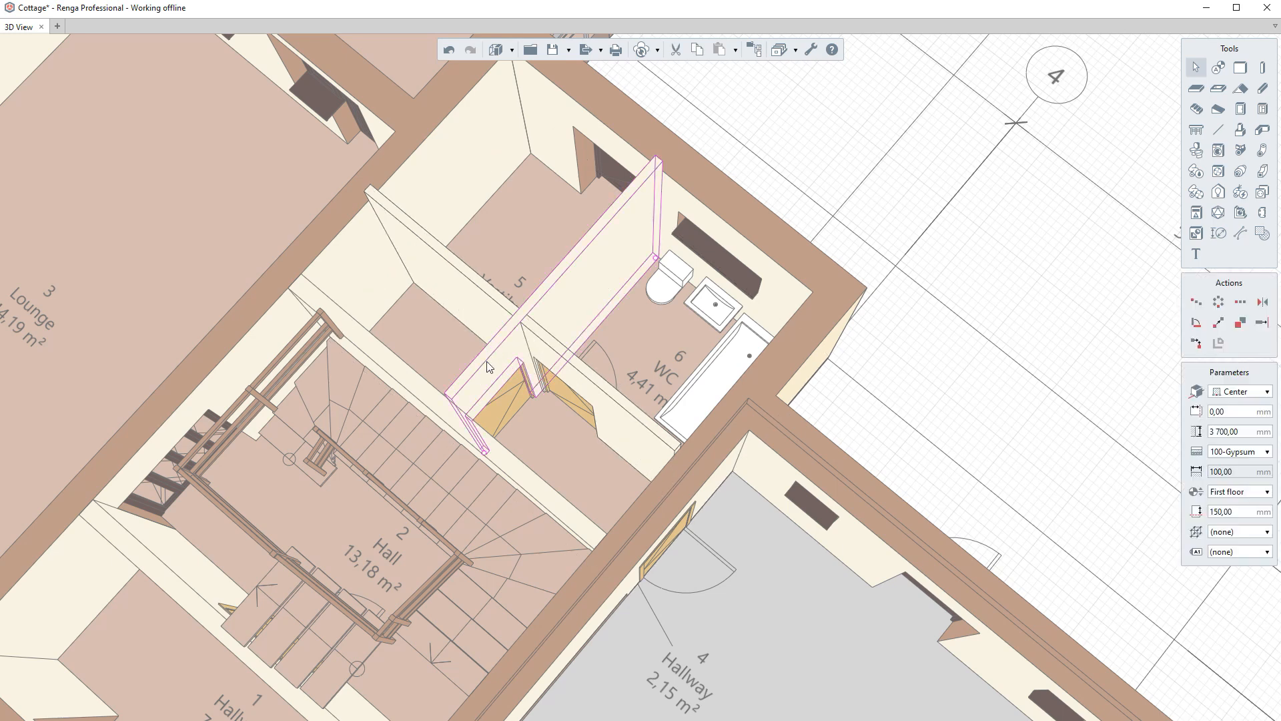
left_click(1195, 346)
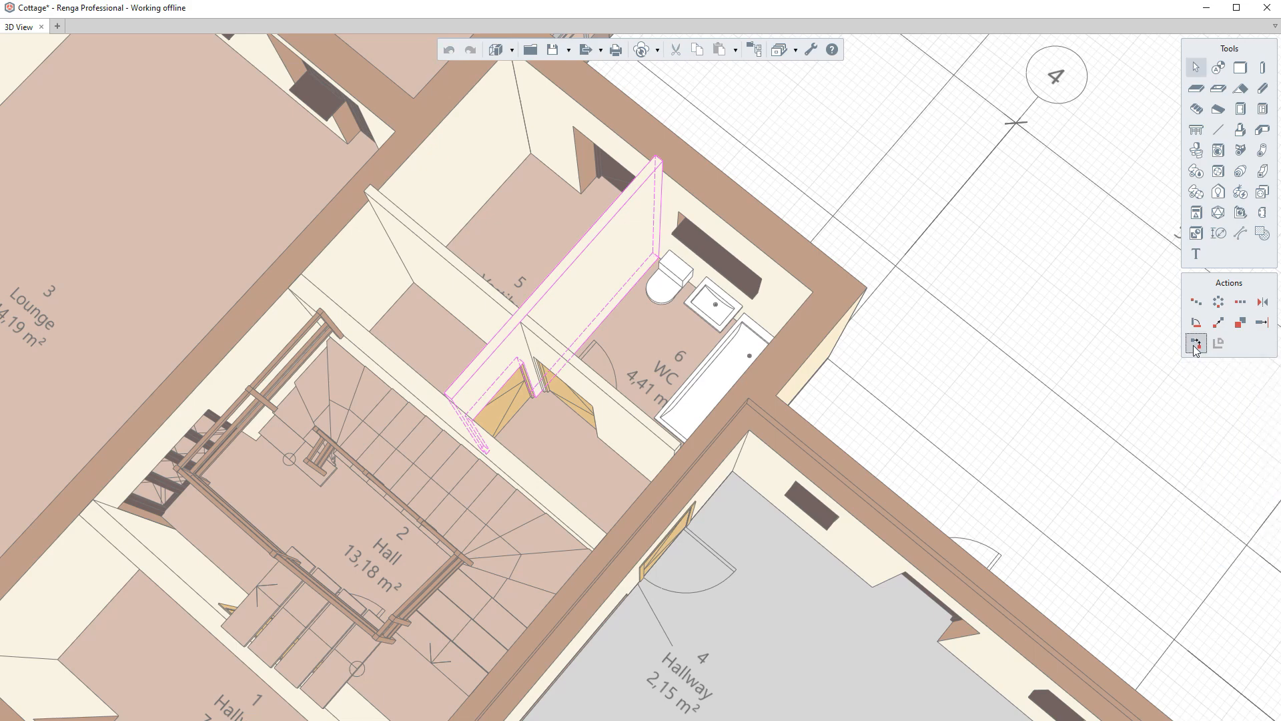
right_click_drag(903, 493, 950, 500)
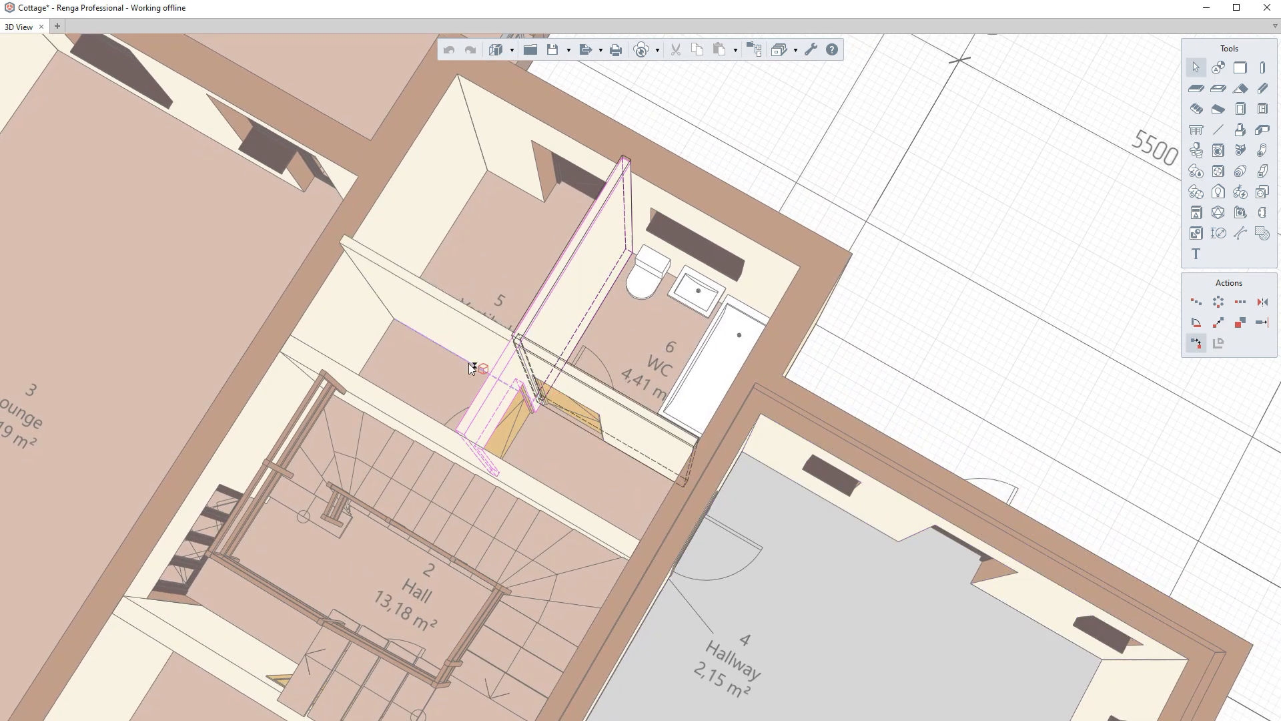
left_click(445, 339)
right_click_drag(443, 334, 576, 358)
- Move the column in front of the fence to the Second floor level
scroll(731, 245, "down", 8)
right_click_drag(729, 280, 734, 507)
left_click(731, 535)
scroll(467, 542, "up", 3)
right_click_drag(463, 525, 463, 472)
scroll(410, 468, "up", 2)
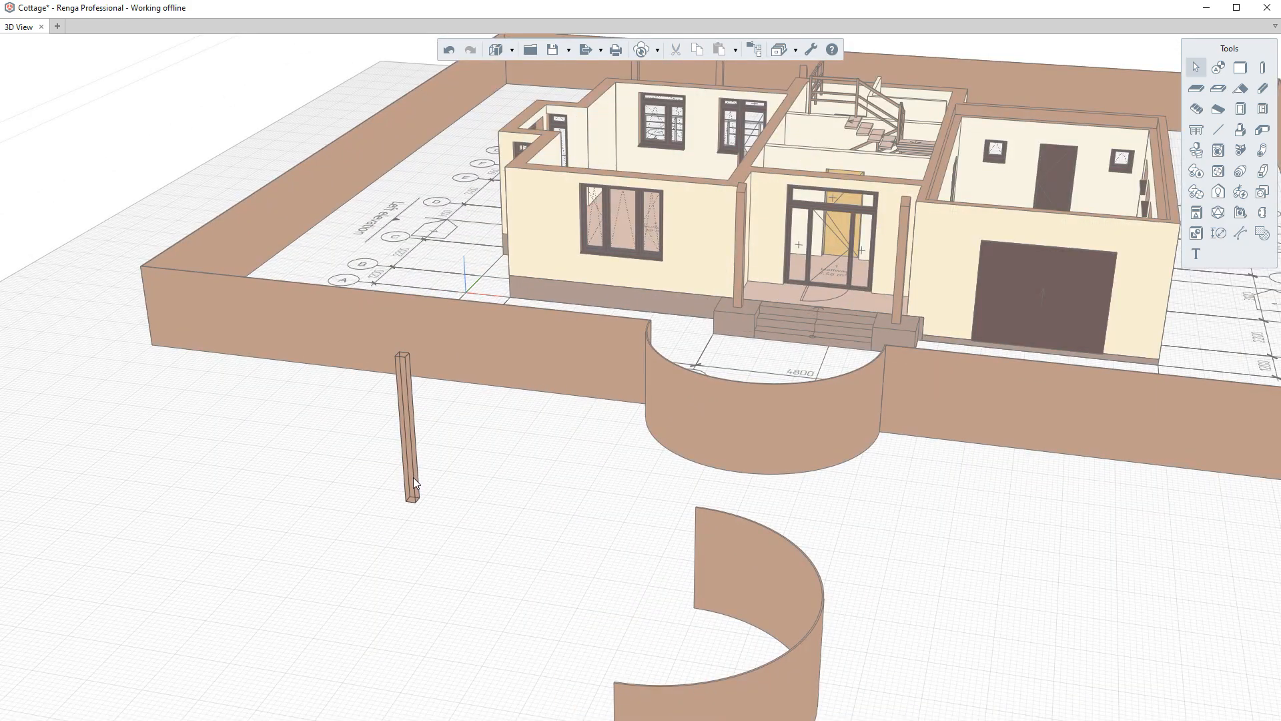
left_click(414, 478)
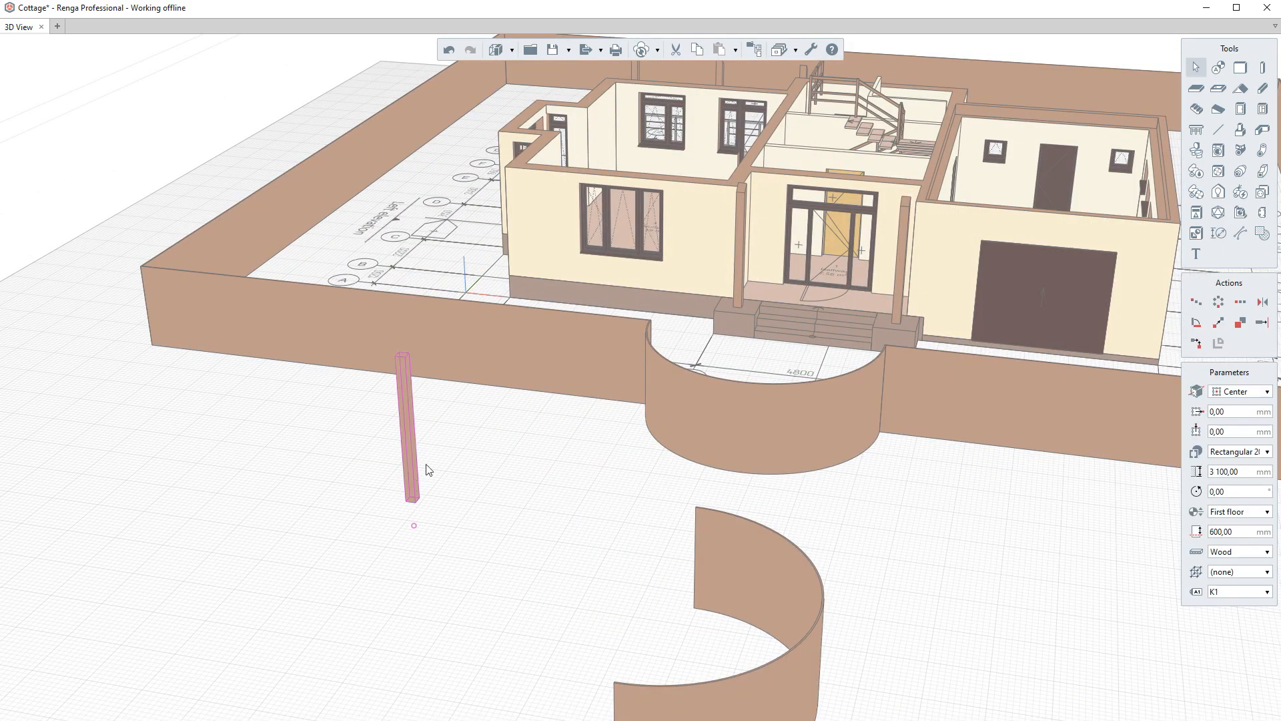
left_click(1250, 514)
left_click(1233, 542)
middle_click_drag(758, 514, 331, 417)
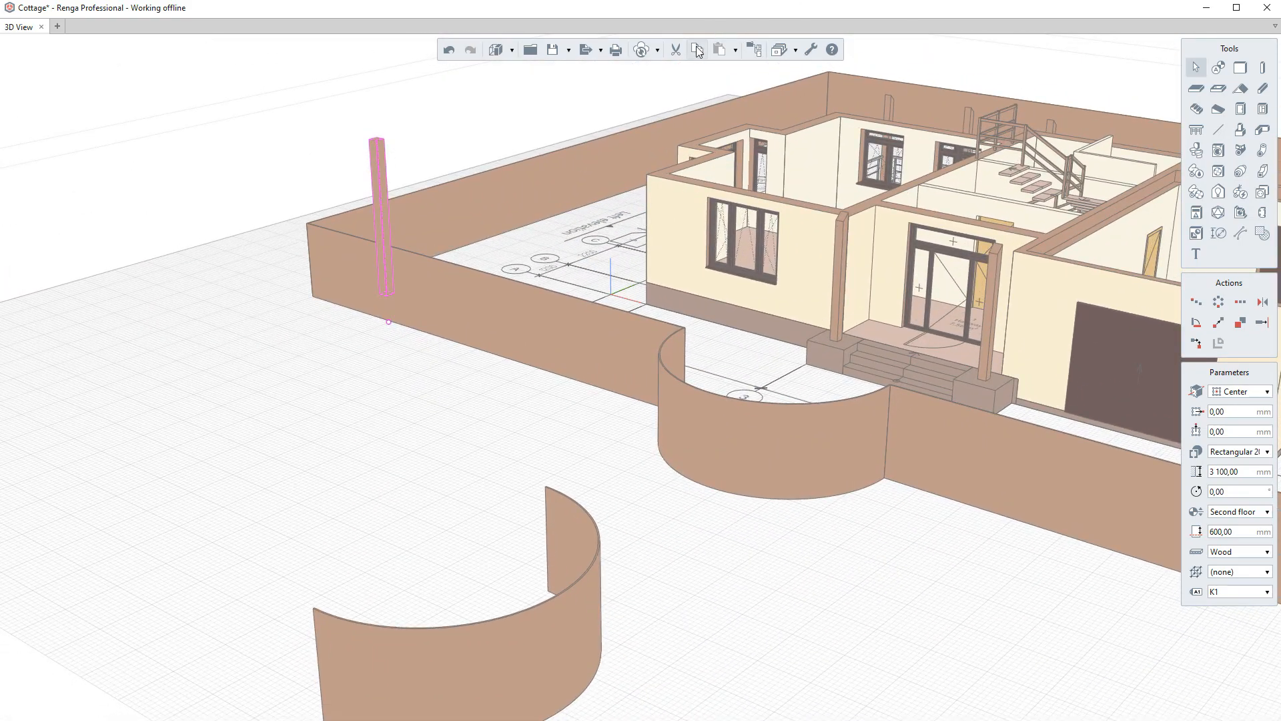
- Paste a copy of the column on the ground in front of the fence
scroll(323, 372, "down", 5)
left_click(323, 372)
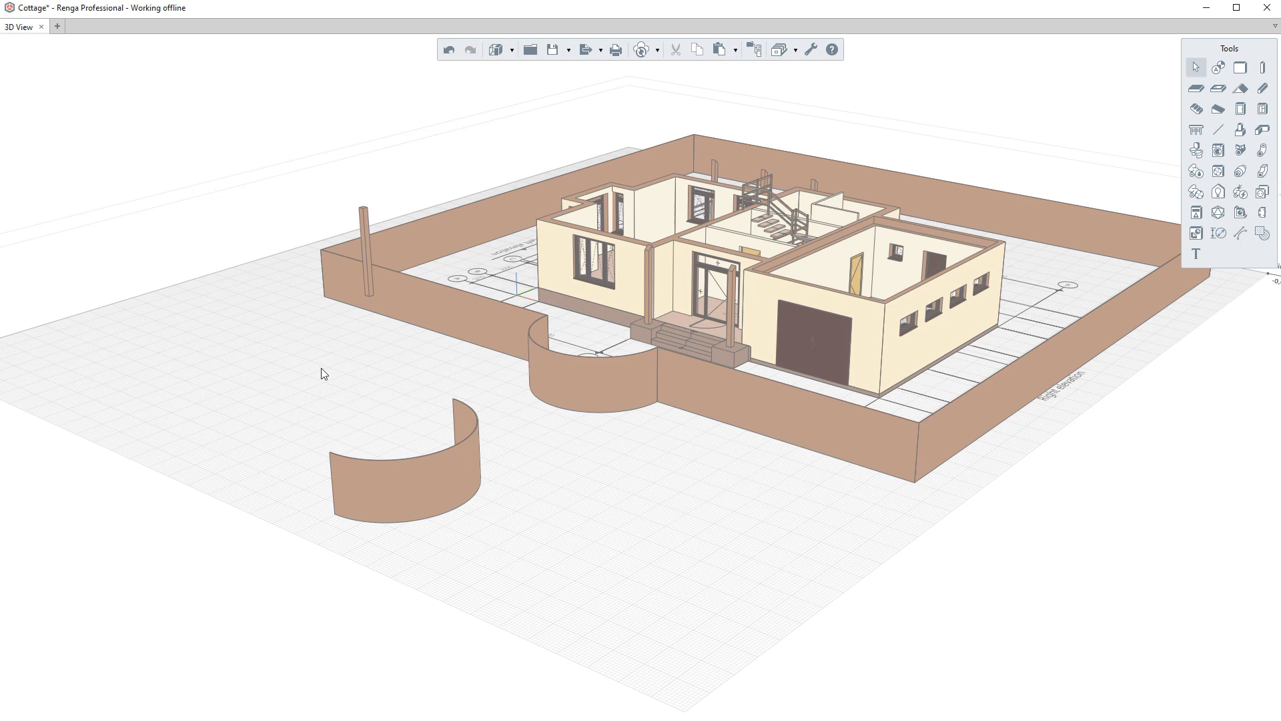
key("ctrl+v")
left_click(306, 406)
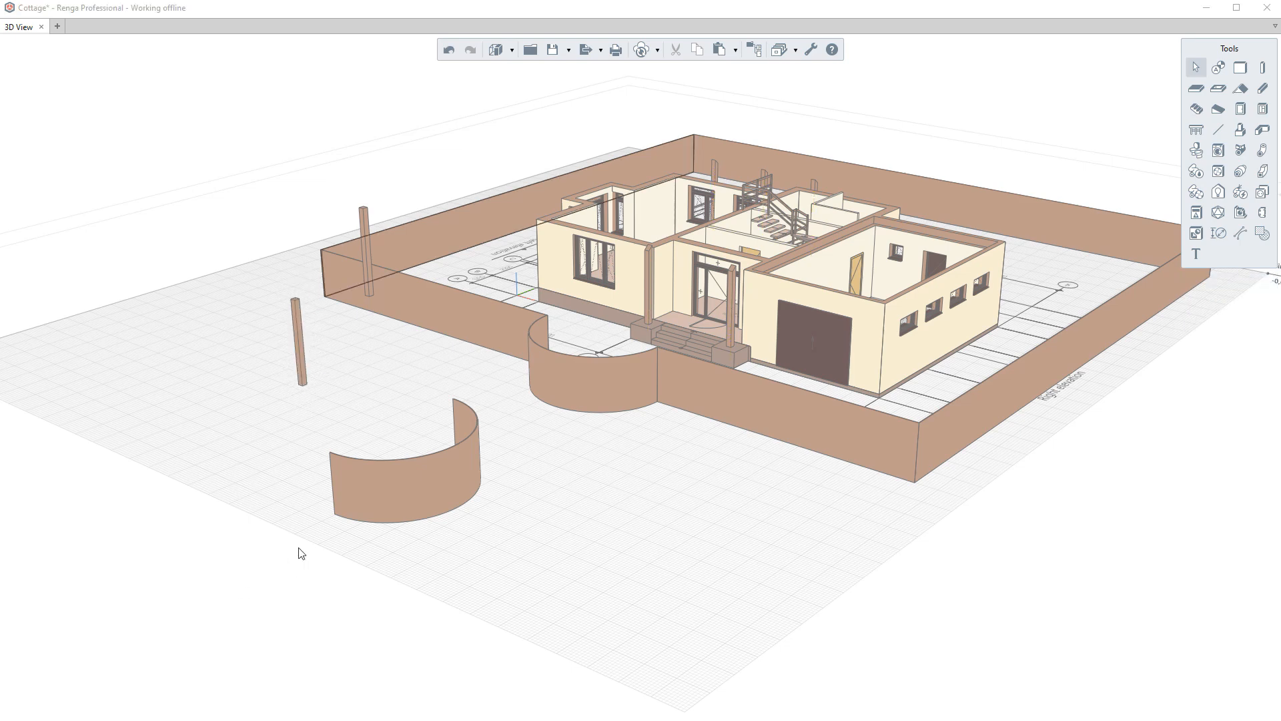
- Flip the front entrance door twice
right_click_drag(299, 548, 540, 581)
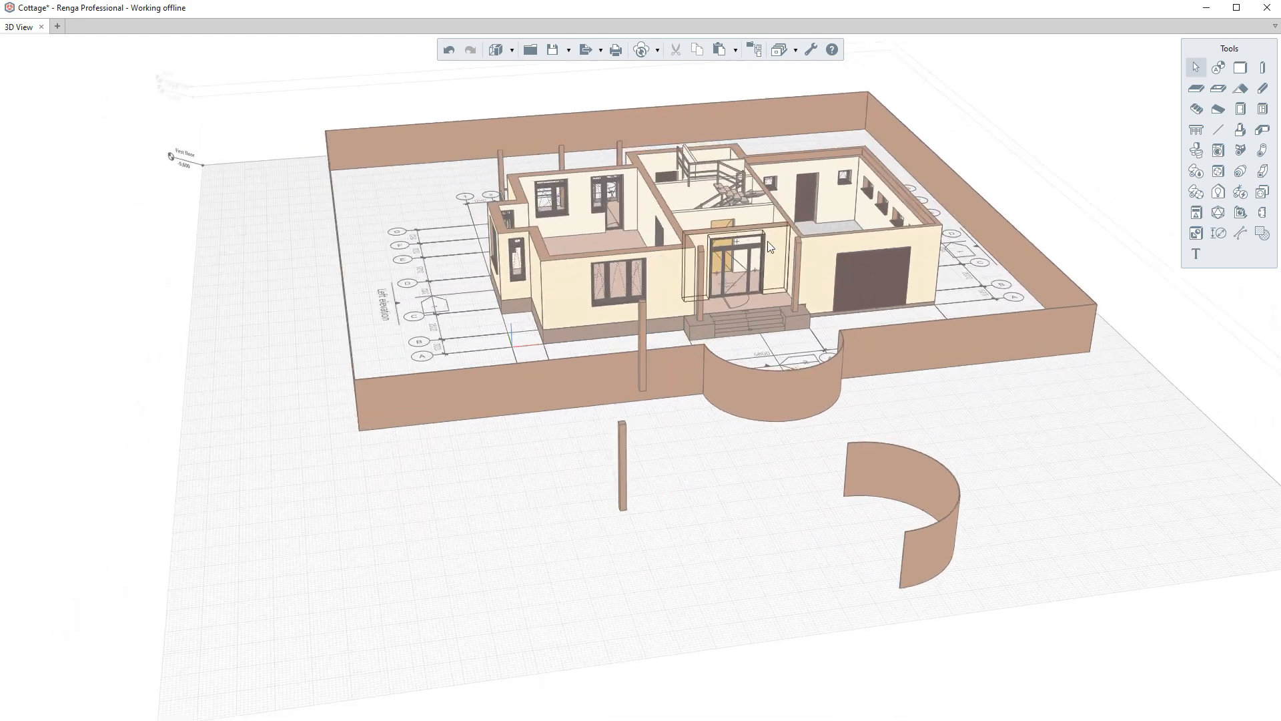
scroll(769, 247, "up", 3)
scroll(779, 458, "up", 3)
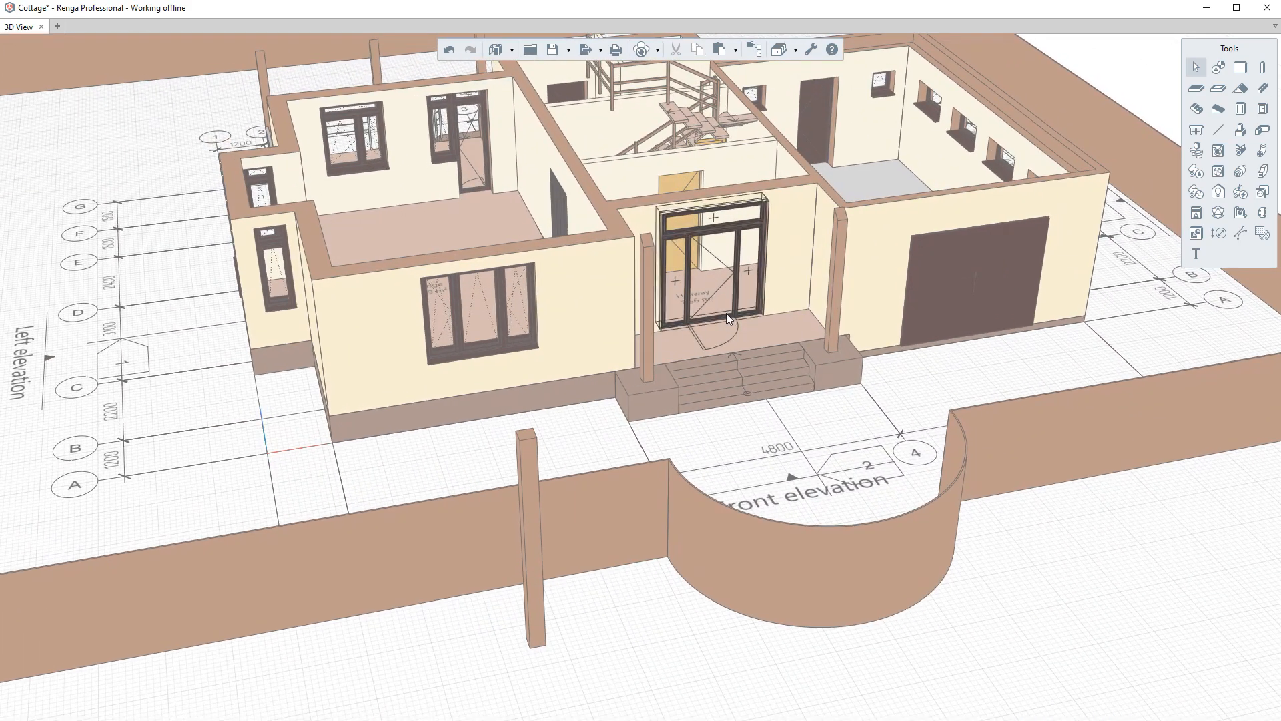
scroll(727, 317, "up", 2)
left_click(709, 323)
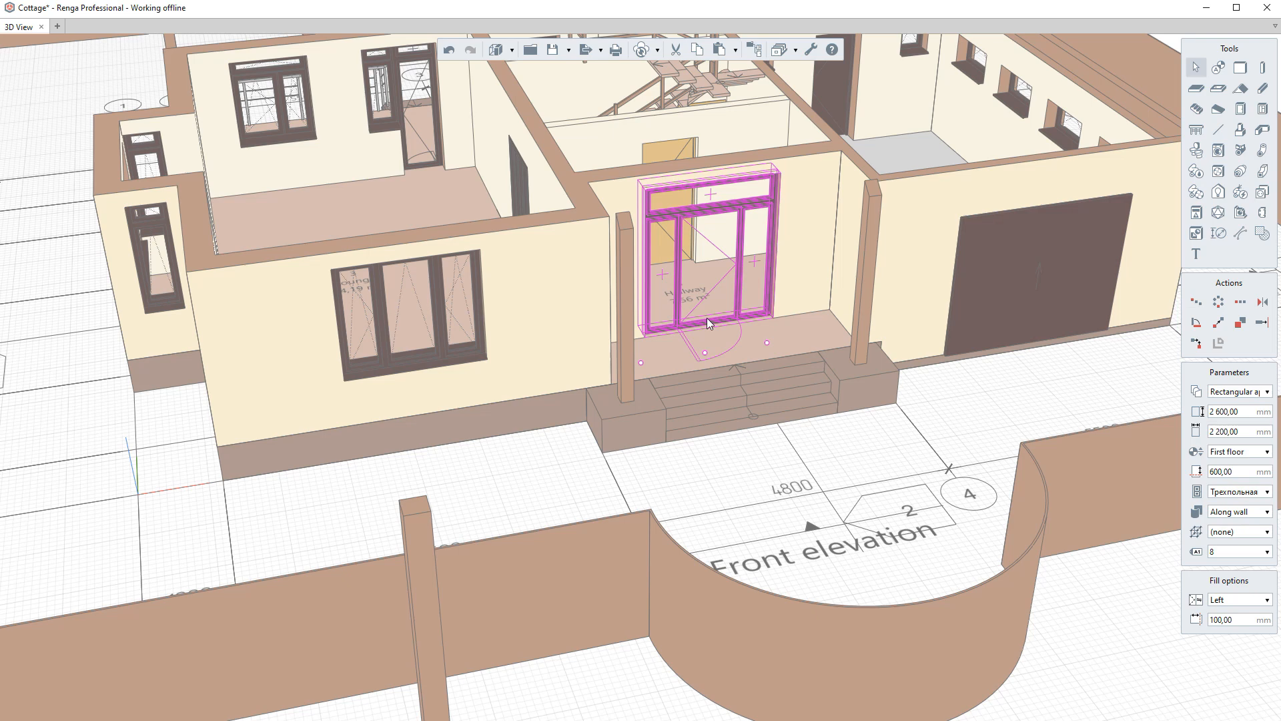
right_click(707, 318)
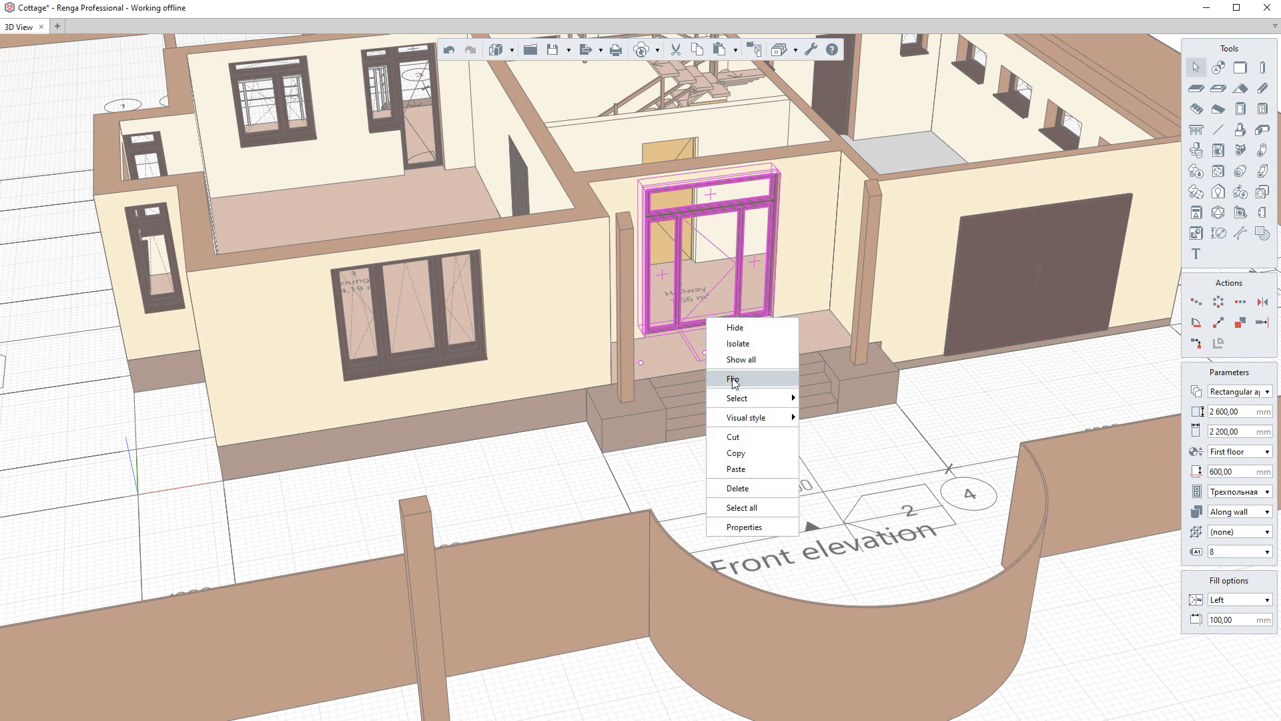
left_click(733, 380)
right_click(703, 315)
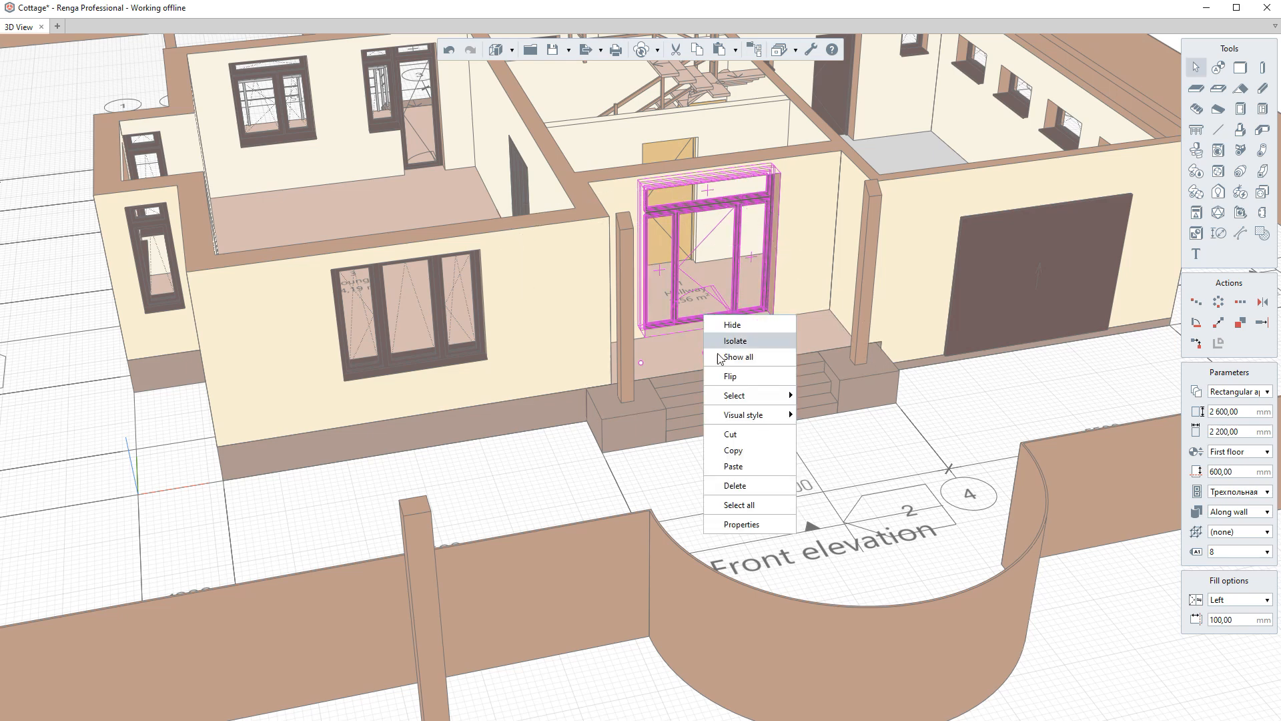
left_click(730, 378)
- Open the help topic on flipping objects under Objects management, then close help
left_click(831, 49)
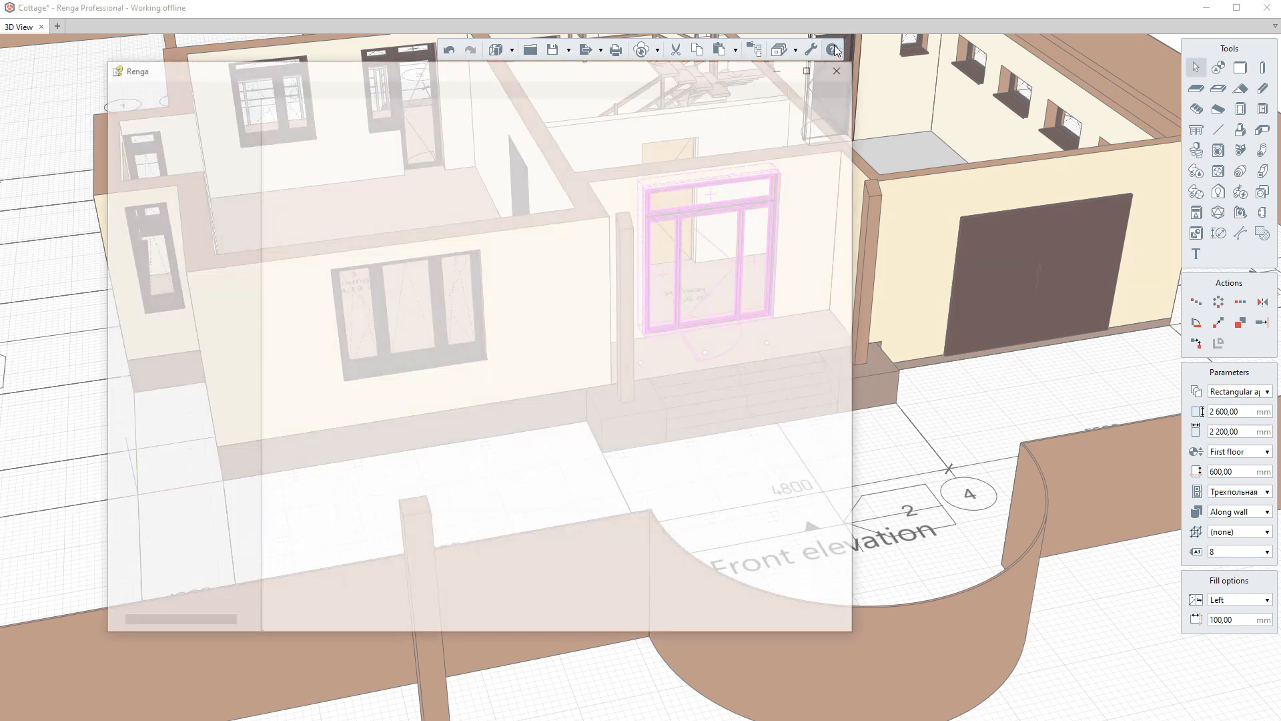
left_click(169, 296)
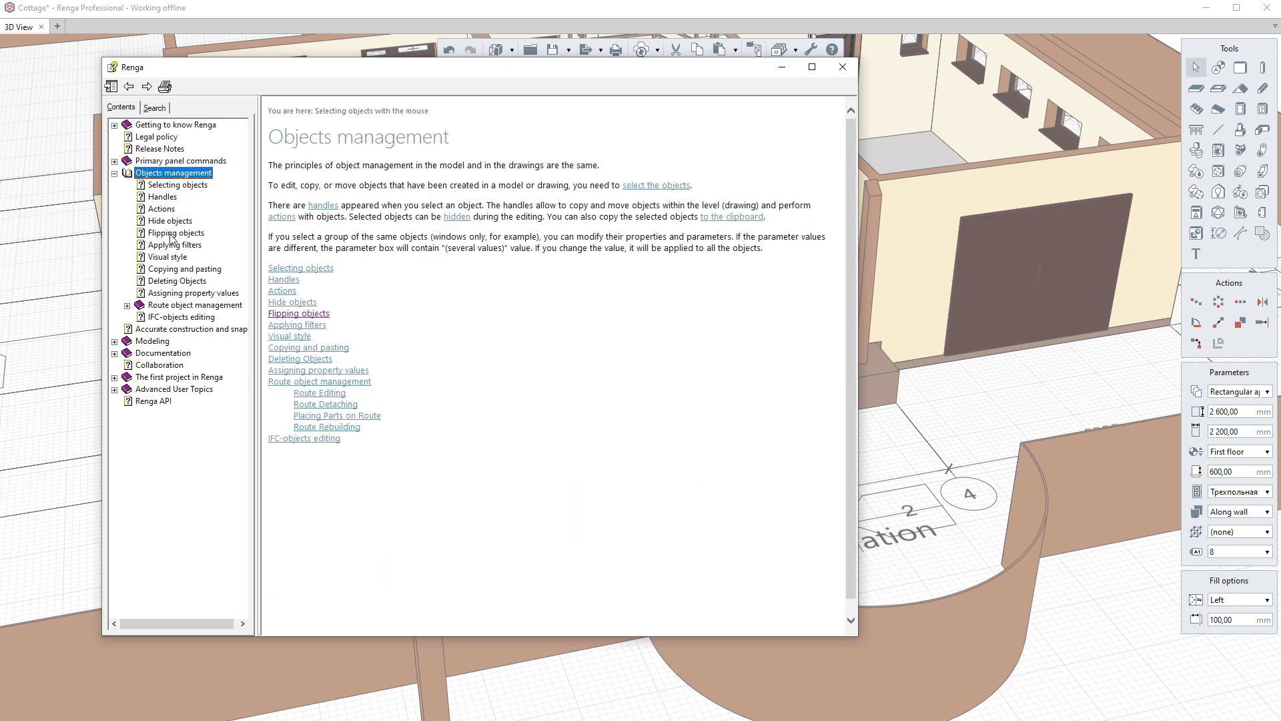
left_click(172, 234)
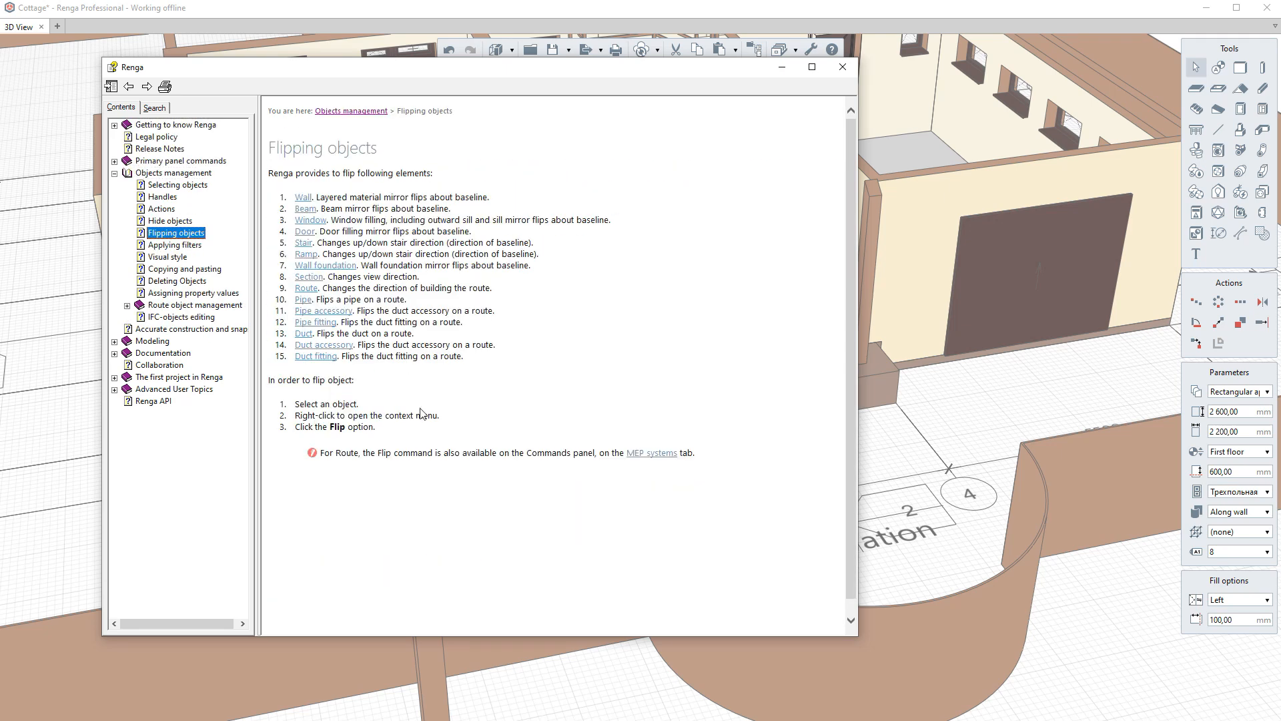
left_click(843, 67)
- Delete the two columns in front of the house and the mirrored curved fence wall
scroll(575, 181, "down", 5)
right_click_drag(630, 307, 536, 281)
left_click(530, 319)
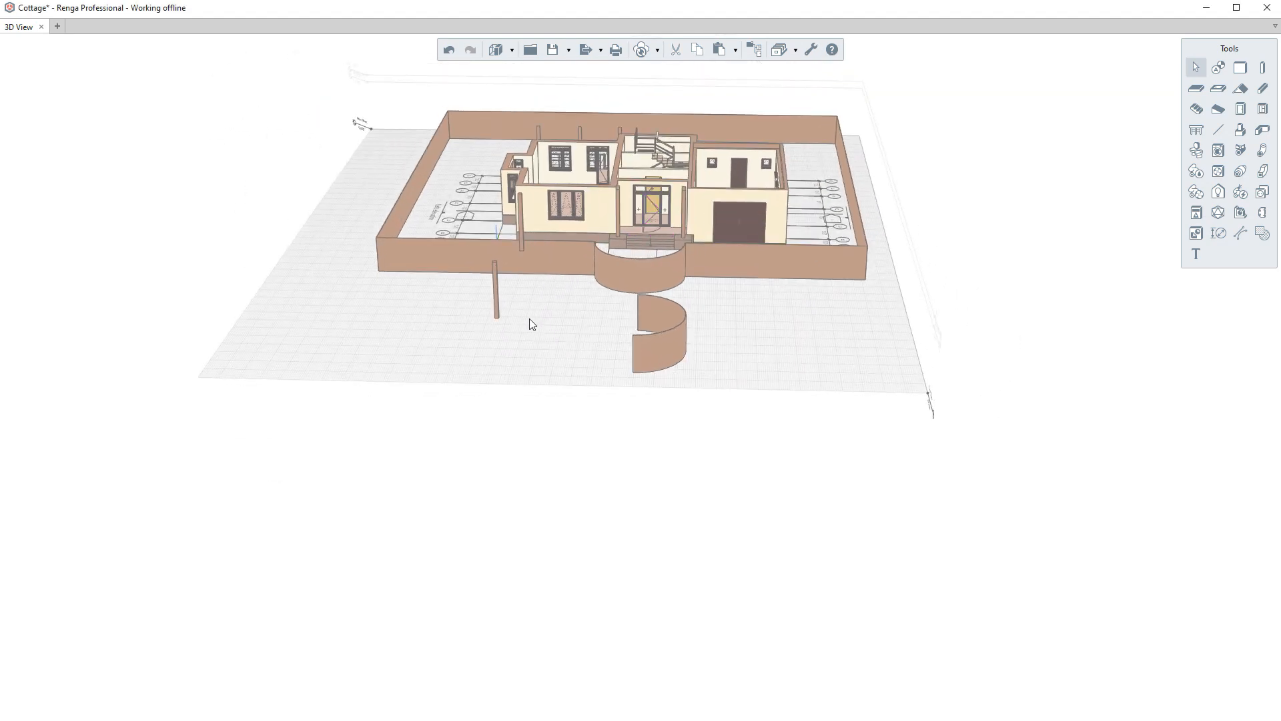
scroll(530, 319, "up", 1)
left_click(488, 317)
left_click(521, 224, "ctrl")
left_click(718, 359, "ctrl")
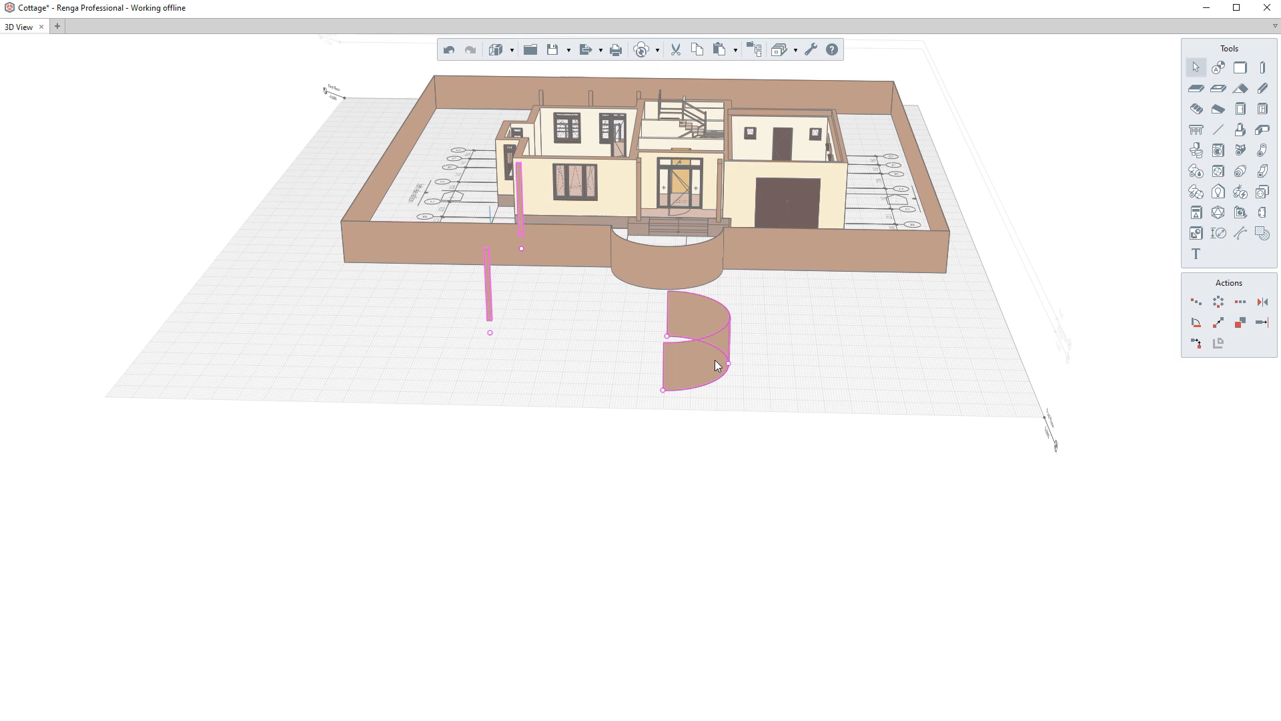
right_click(692, 361)
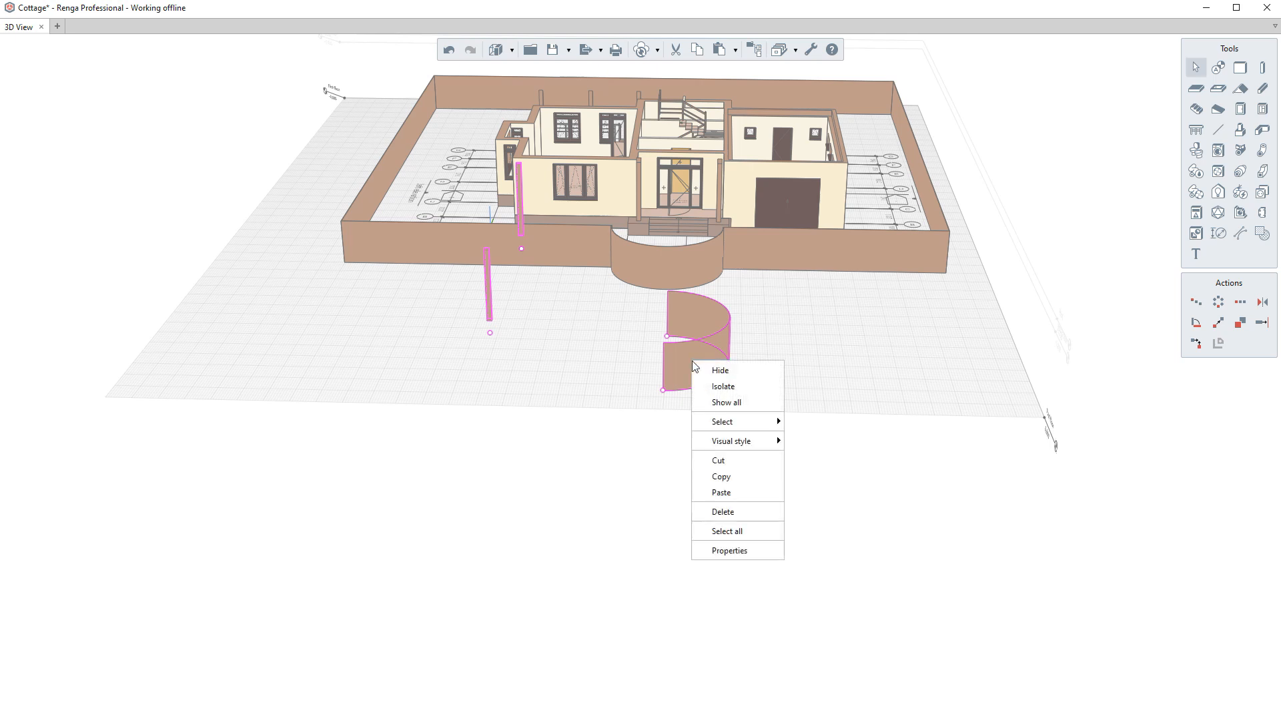
left_click(734, 512)
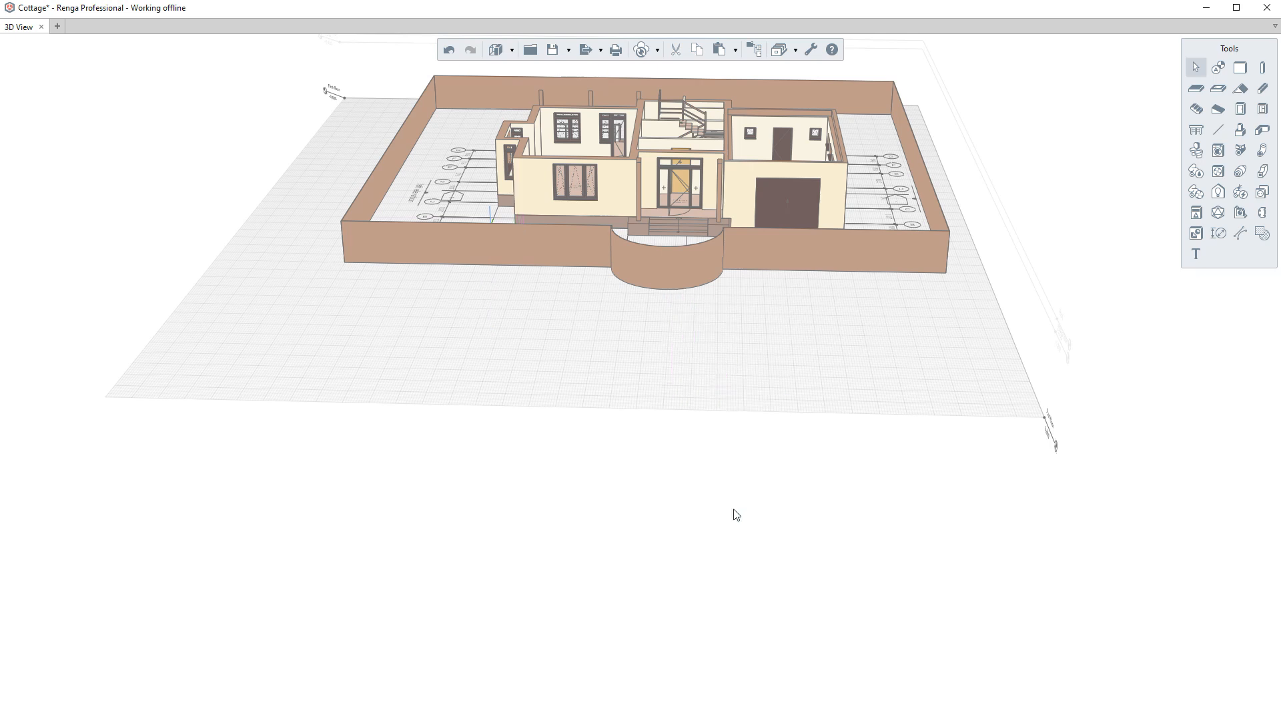
middle_click_drag(739, 398, 699, 379)
right_click(695, 438)
left_click(714, 445)
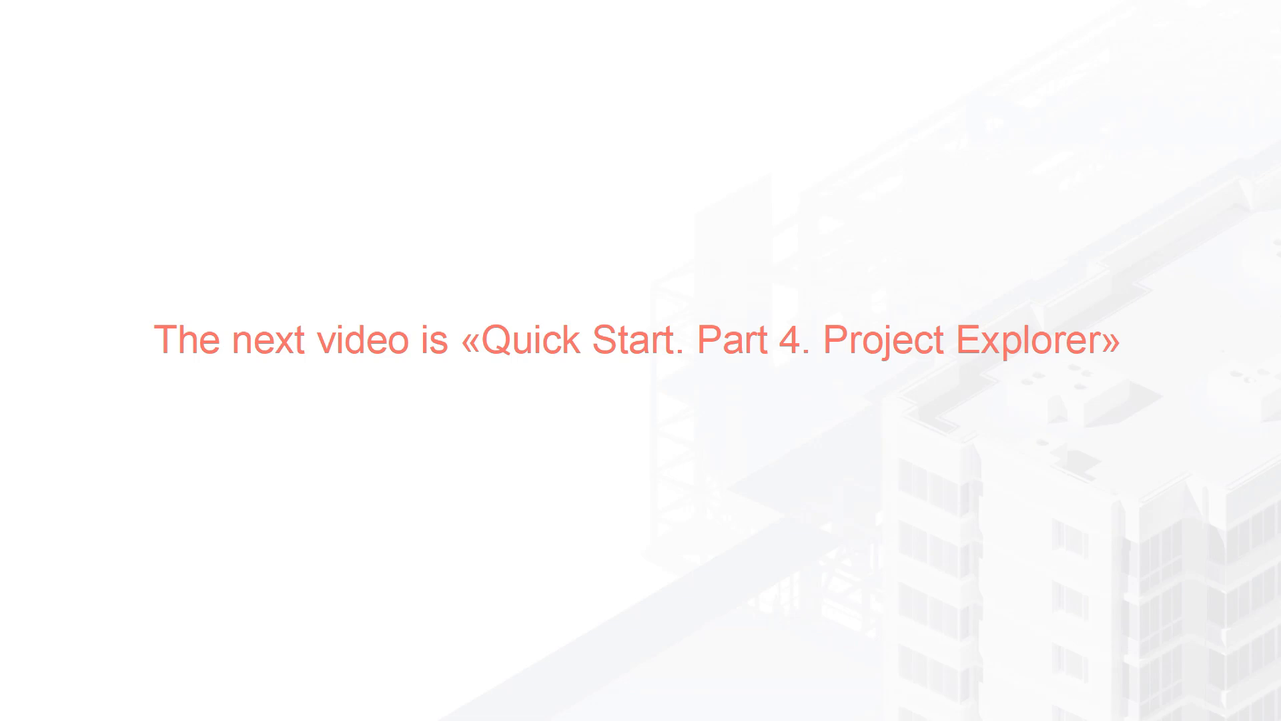